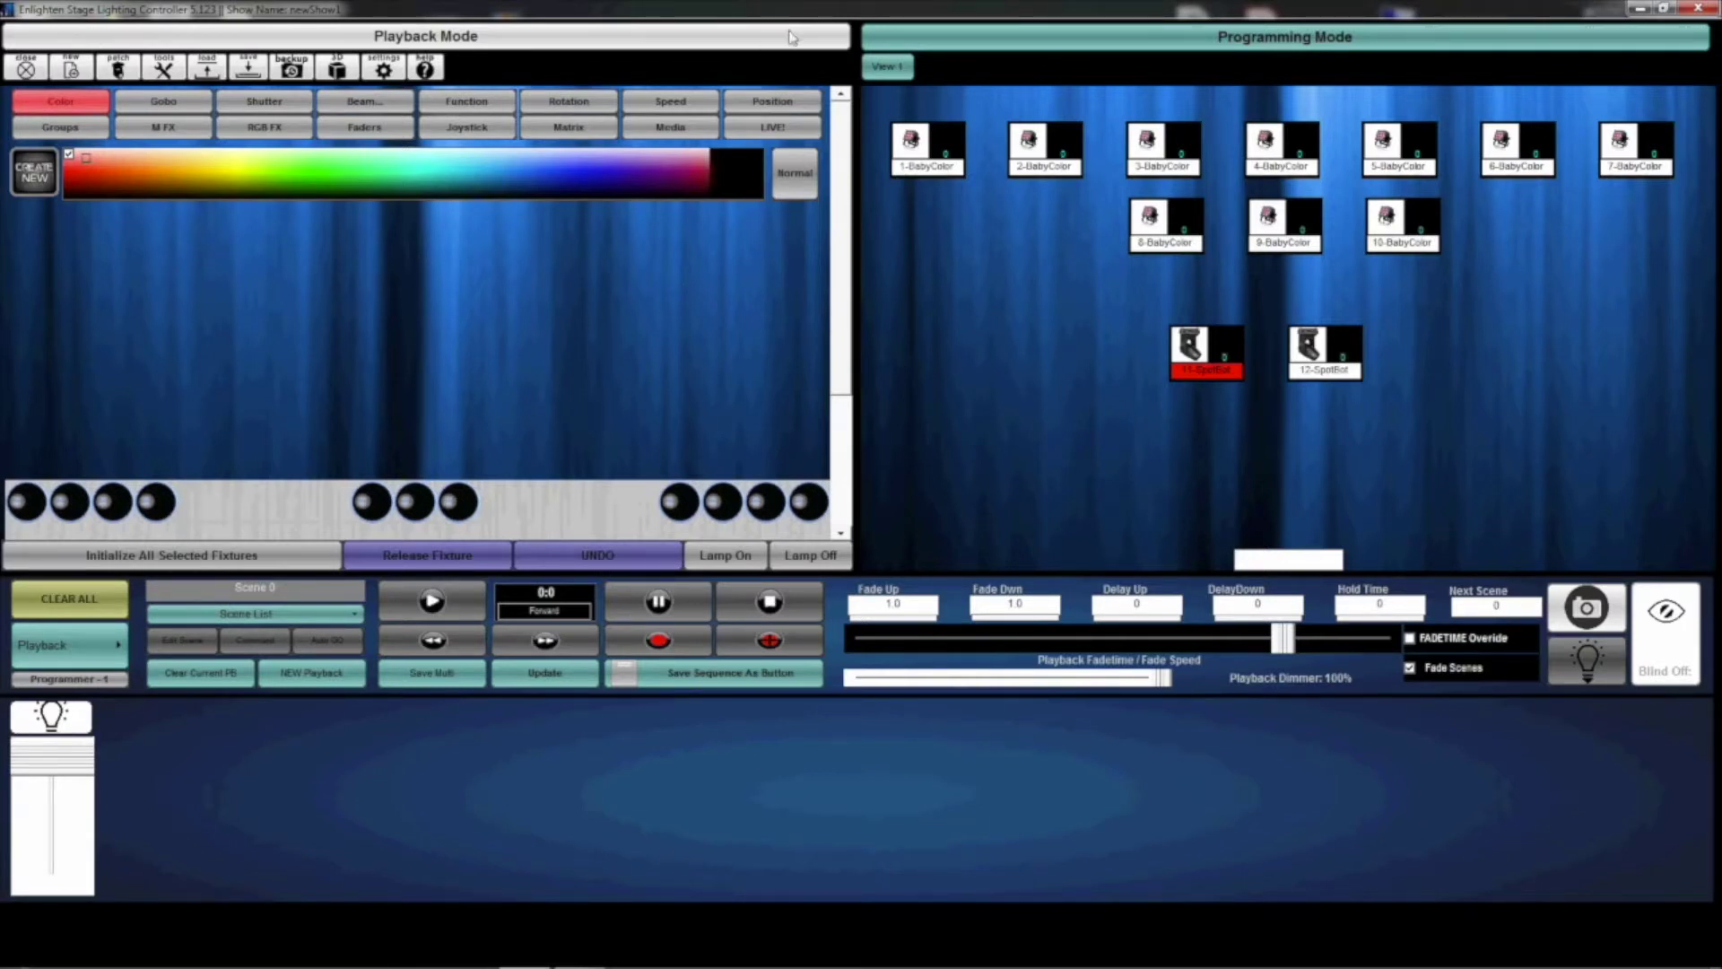
pyautogui.click(888, 66)
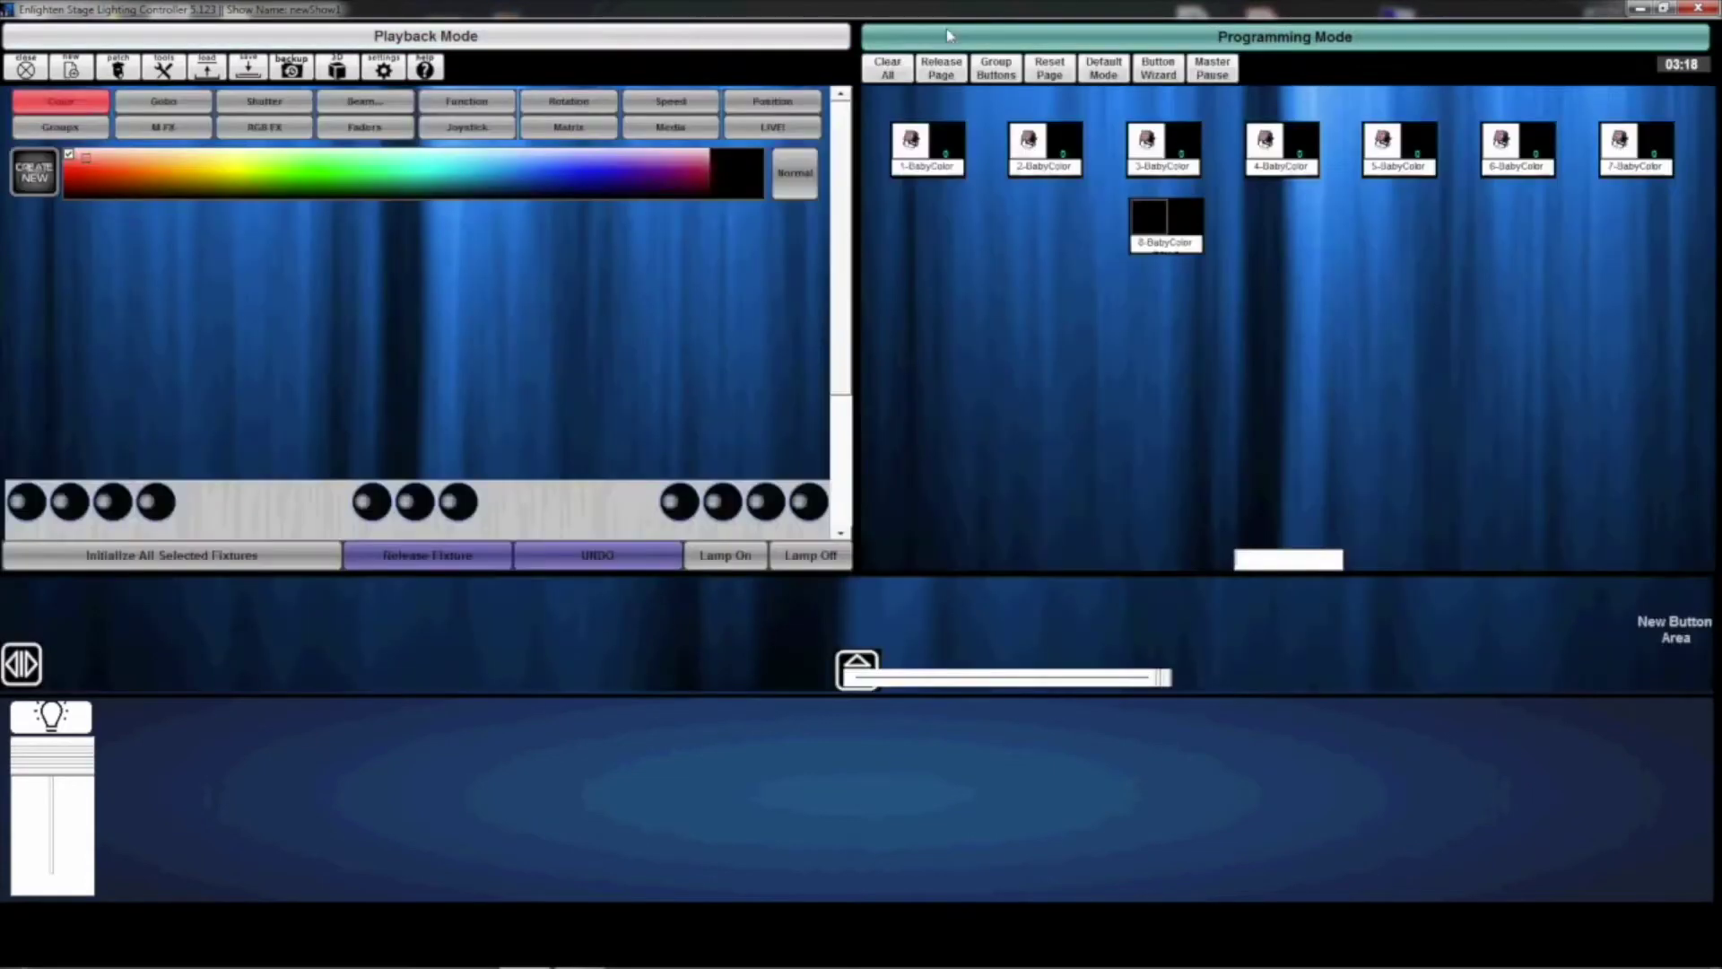
pyautogui.click(950, 35)
pyautogui.moveTo(1539, 413); pyautogui.dragTo(924, 110)
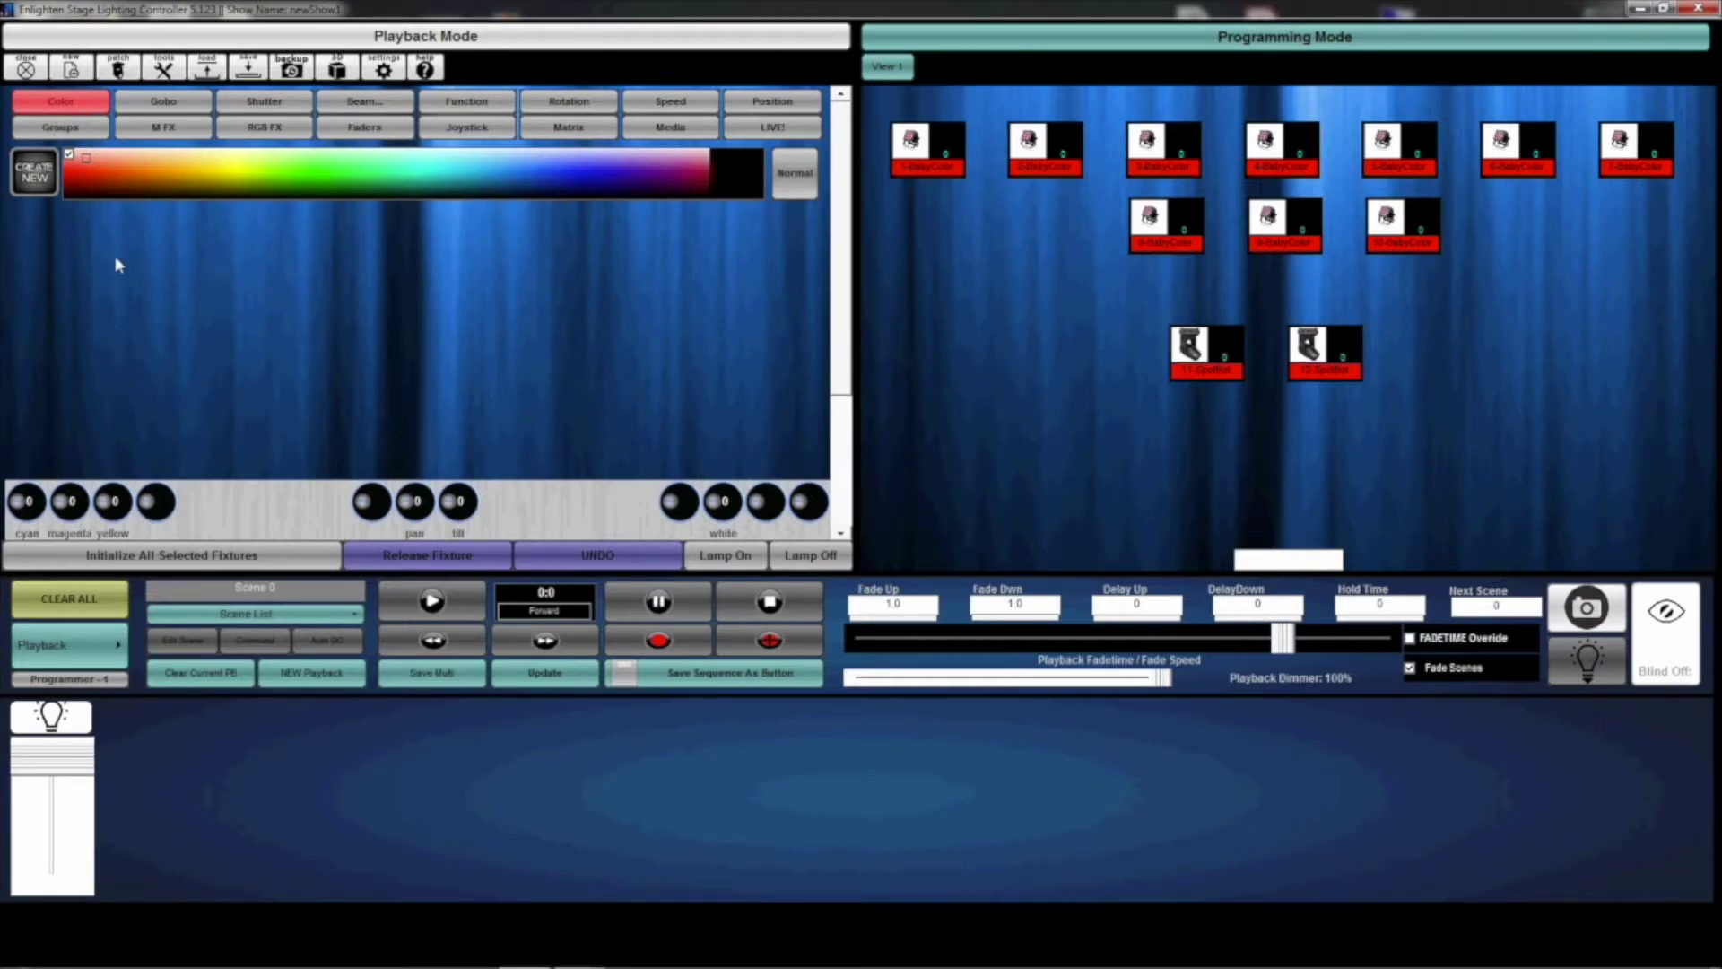
# - Clear the loaded show and start a new configuration saved as Demo1
pyautogui.click(74, 72)
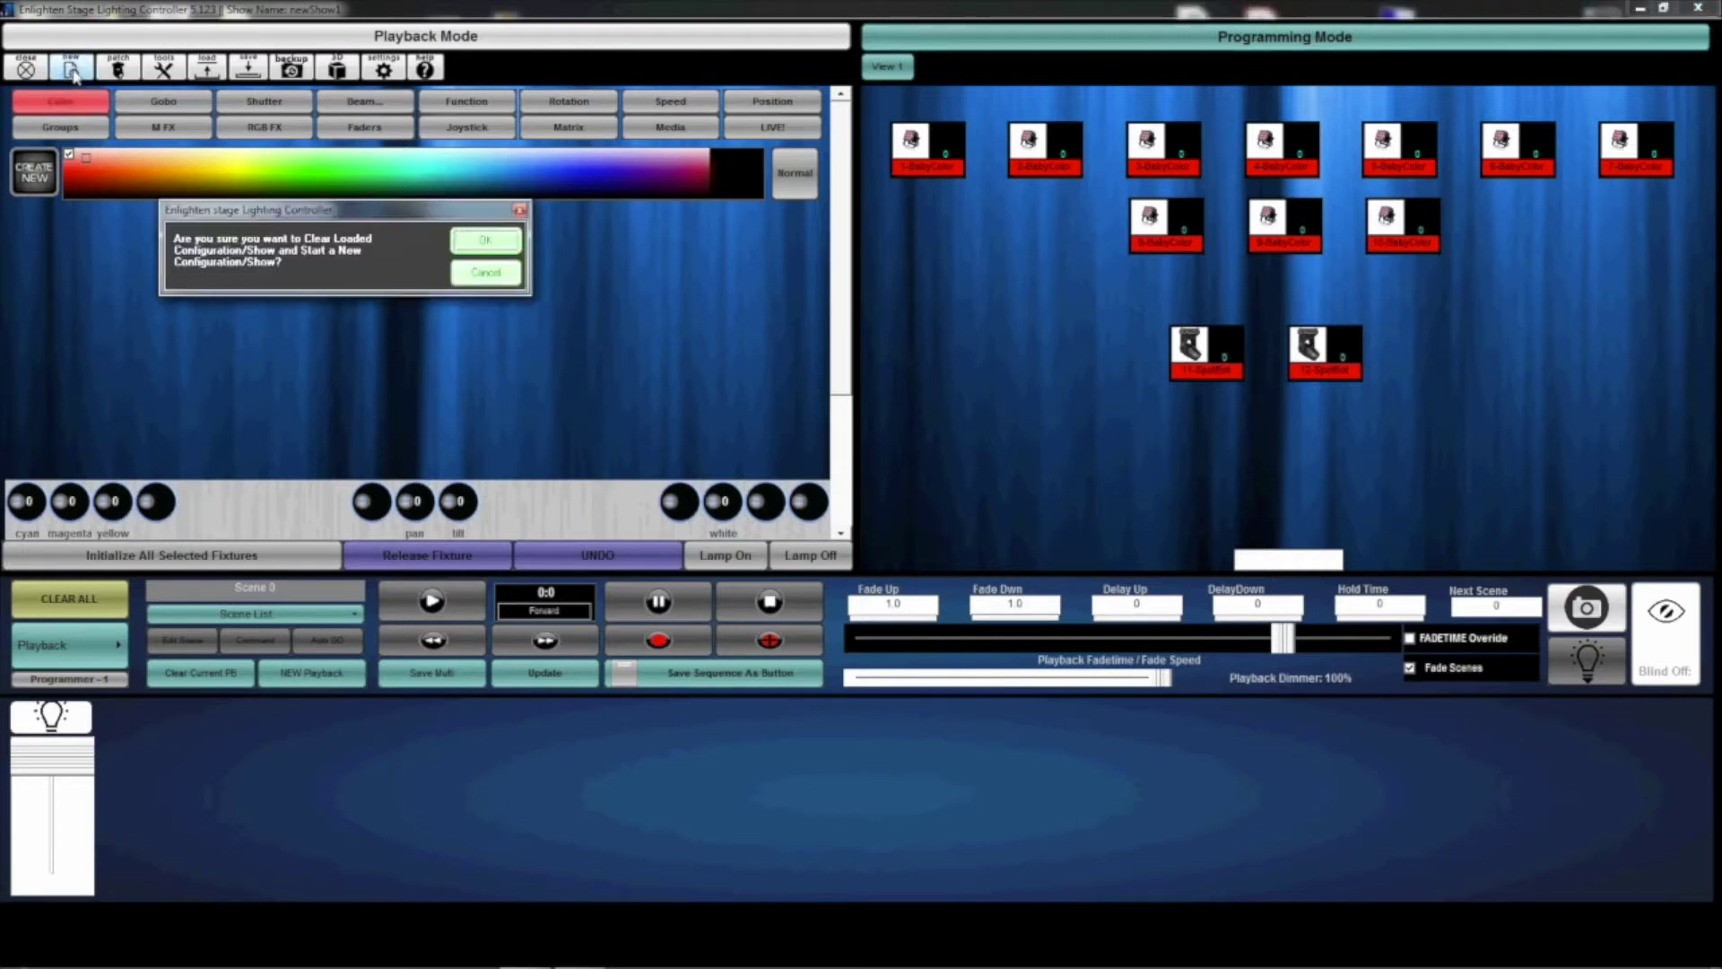
pyautogui.click(472, 244)
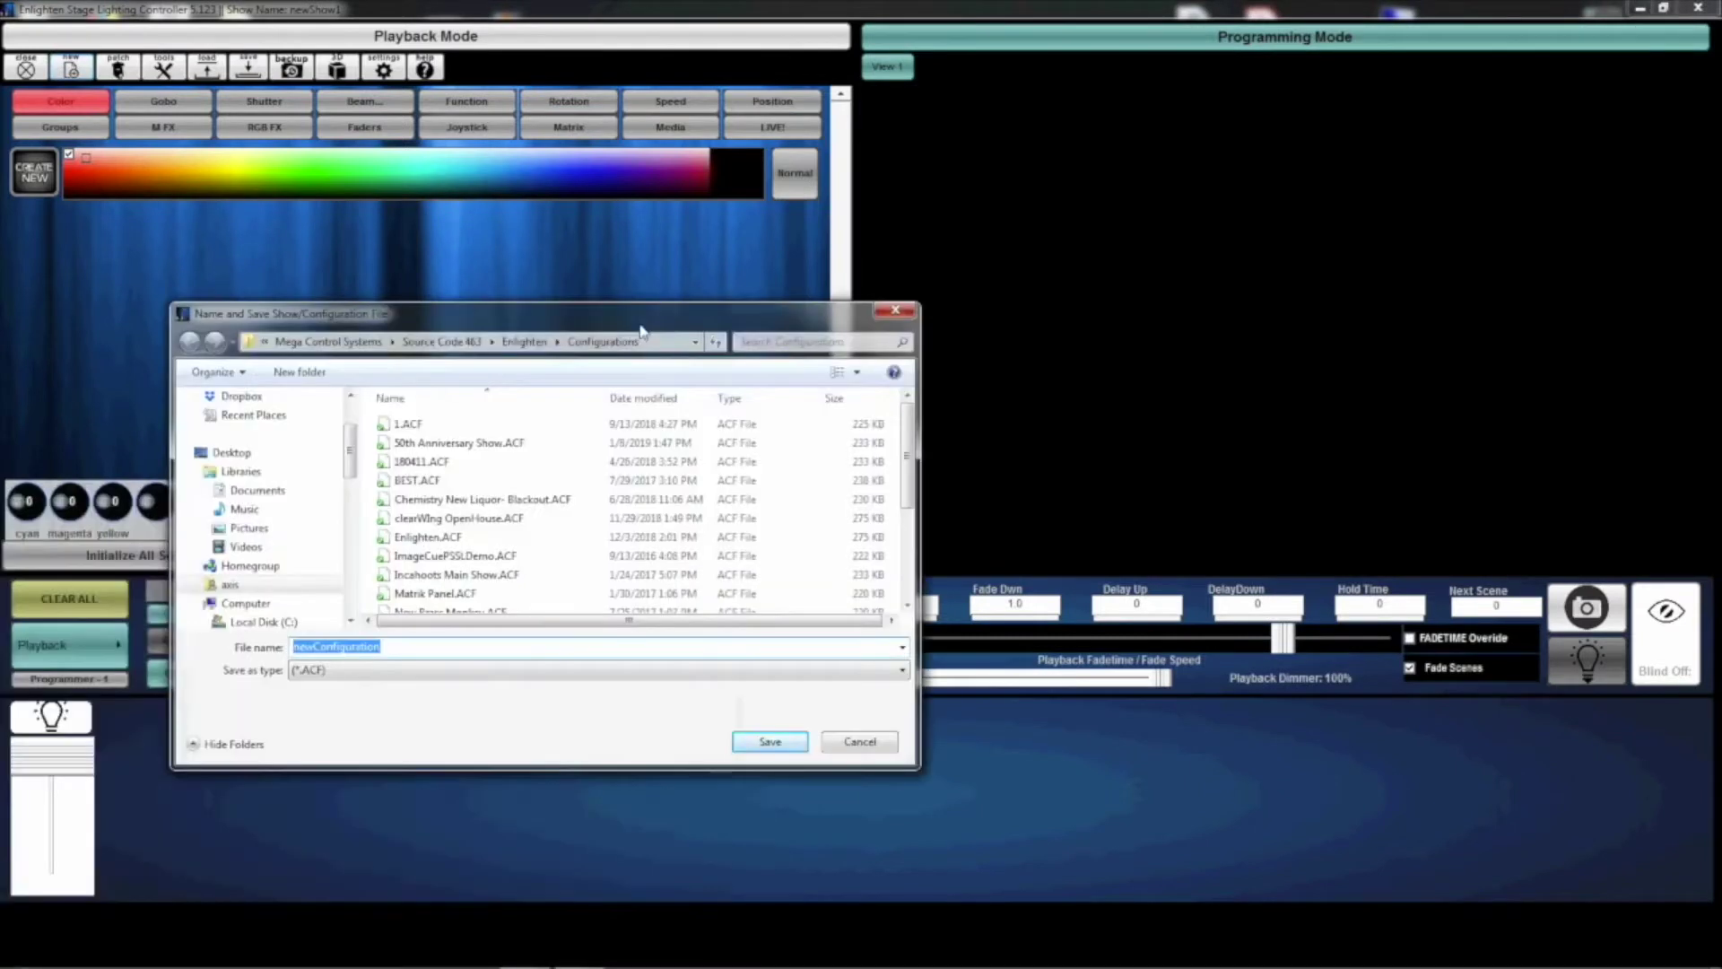
pyautogui.write('Demo1')
pyautogui.press('Return')
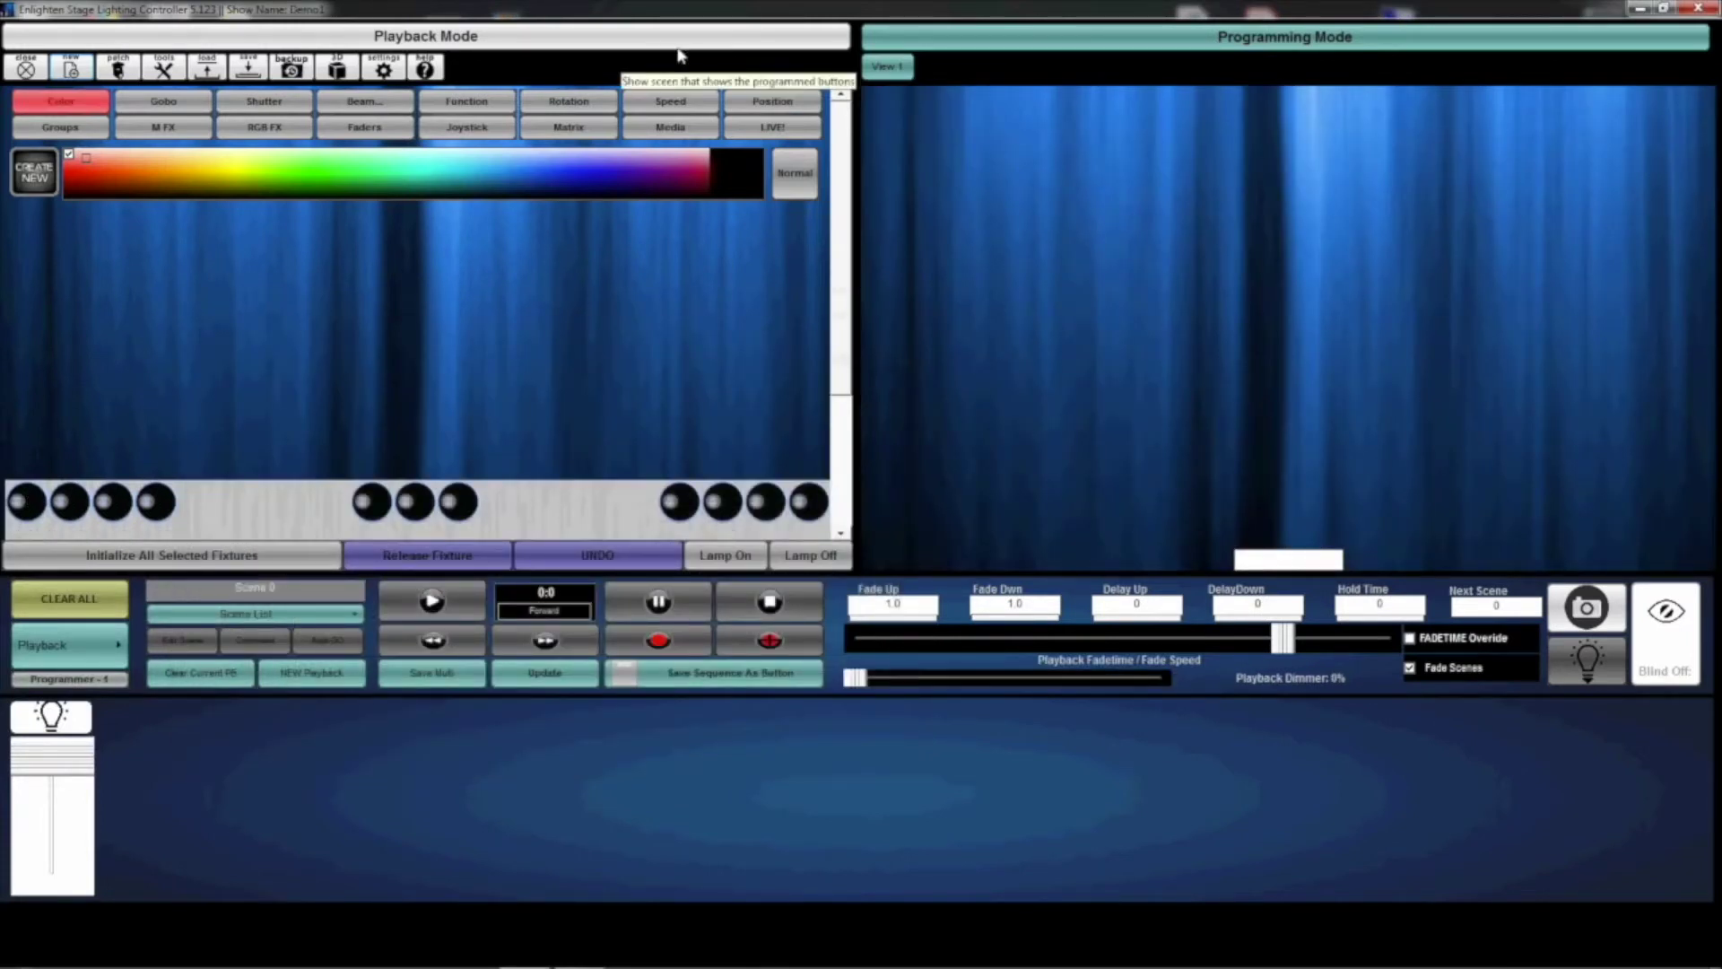
pyautogui.click(542, 38)
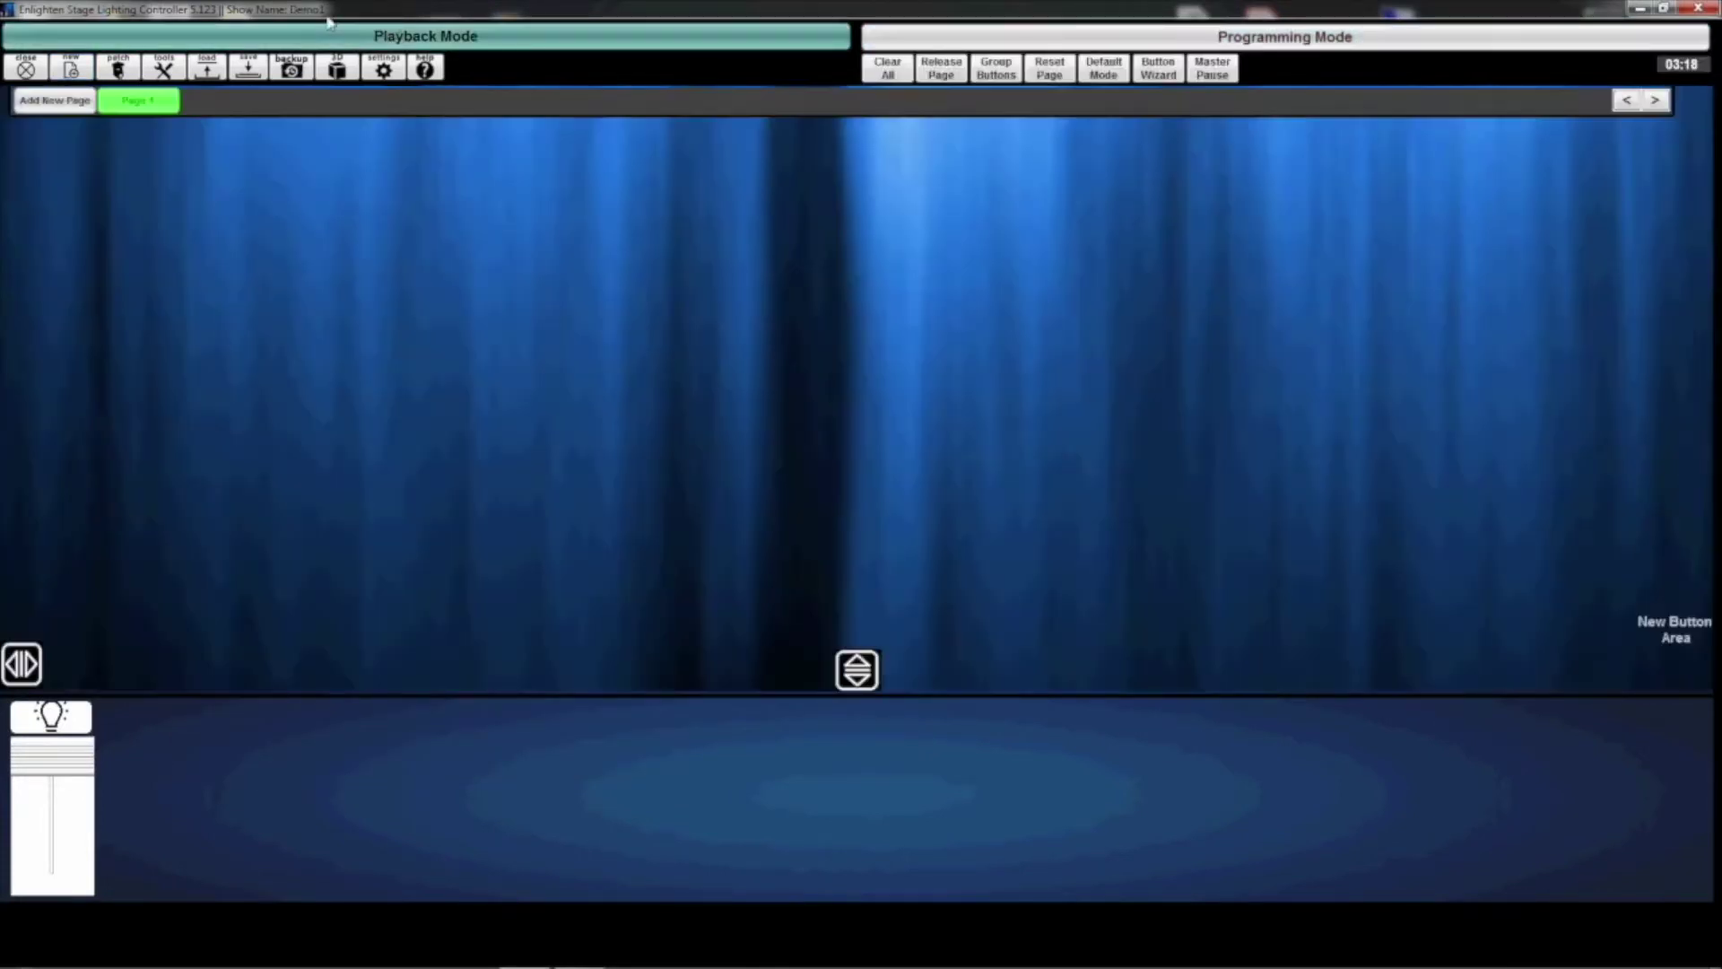
pyautogui.click(1001, 40)
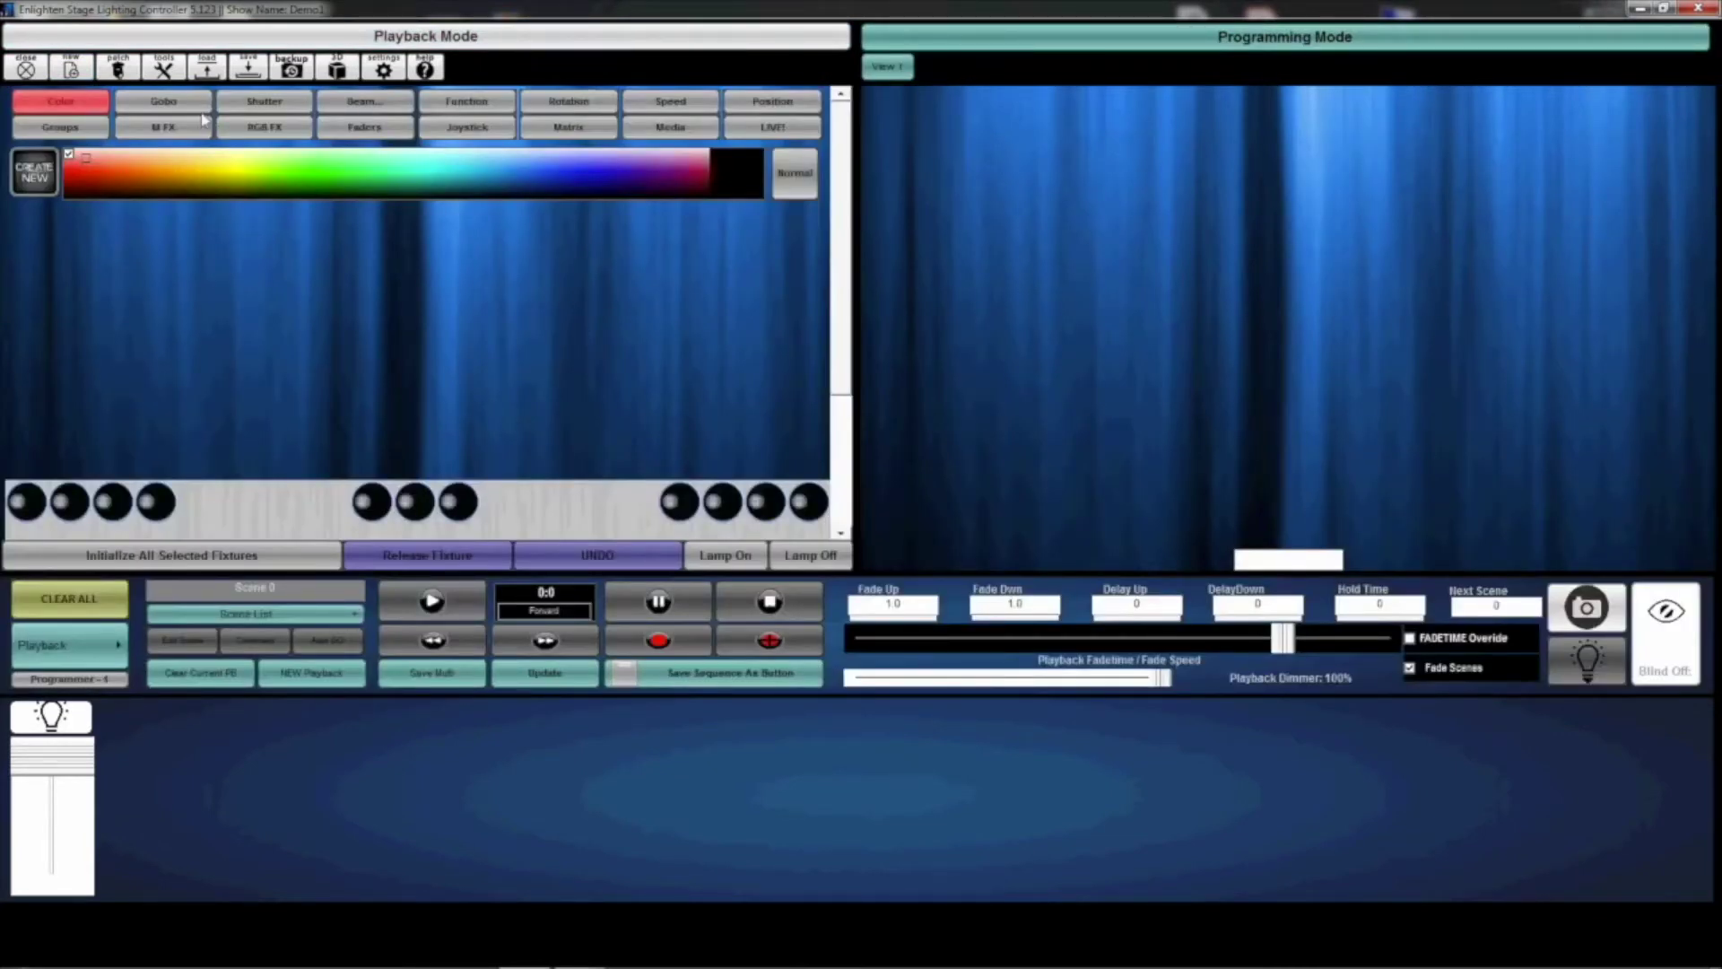
# - Start patching a new fixture and choose Mega-Lite as the manufacturer in the fixture library
pyautogui.click(121, 71)
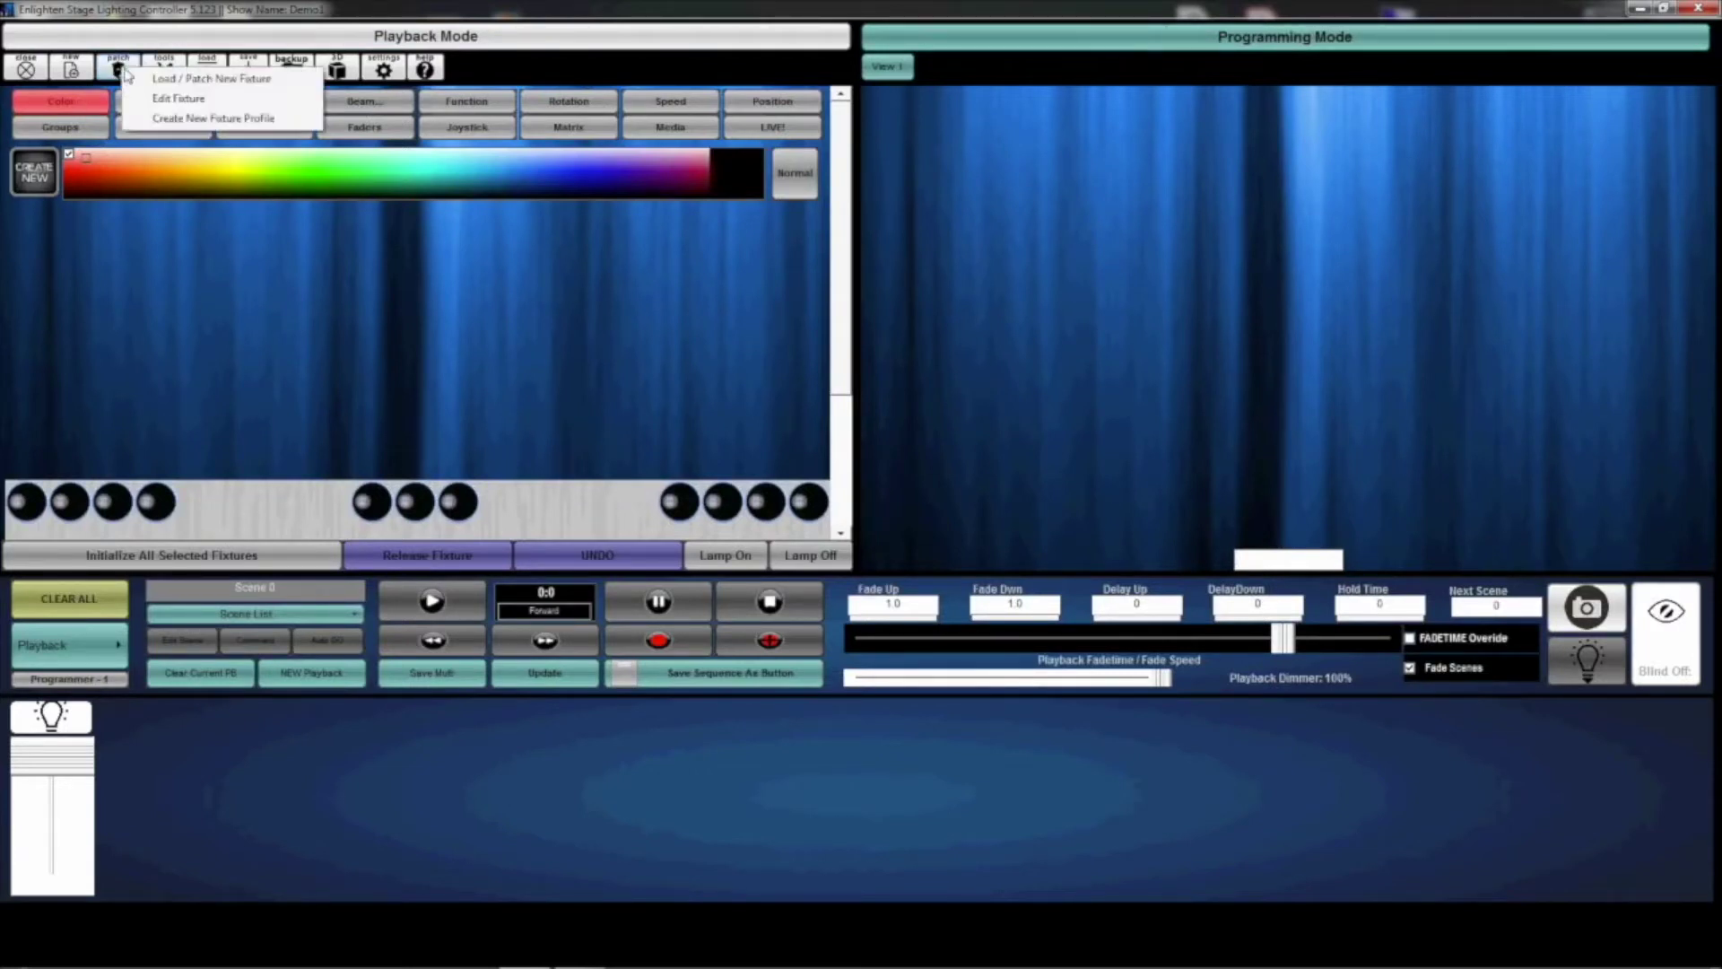
pyautogui.click(208, 79)
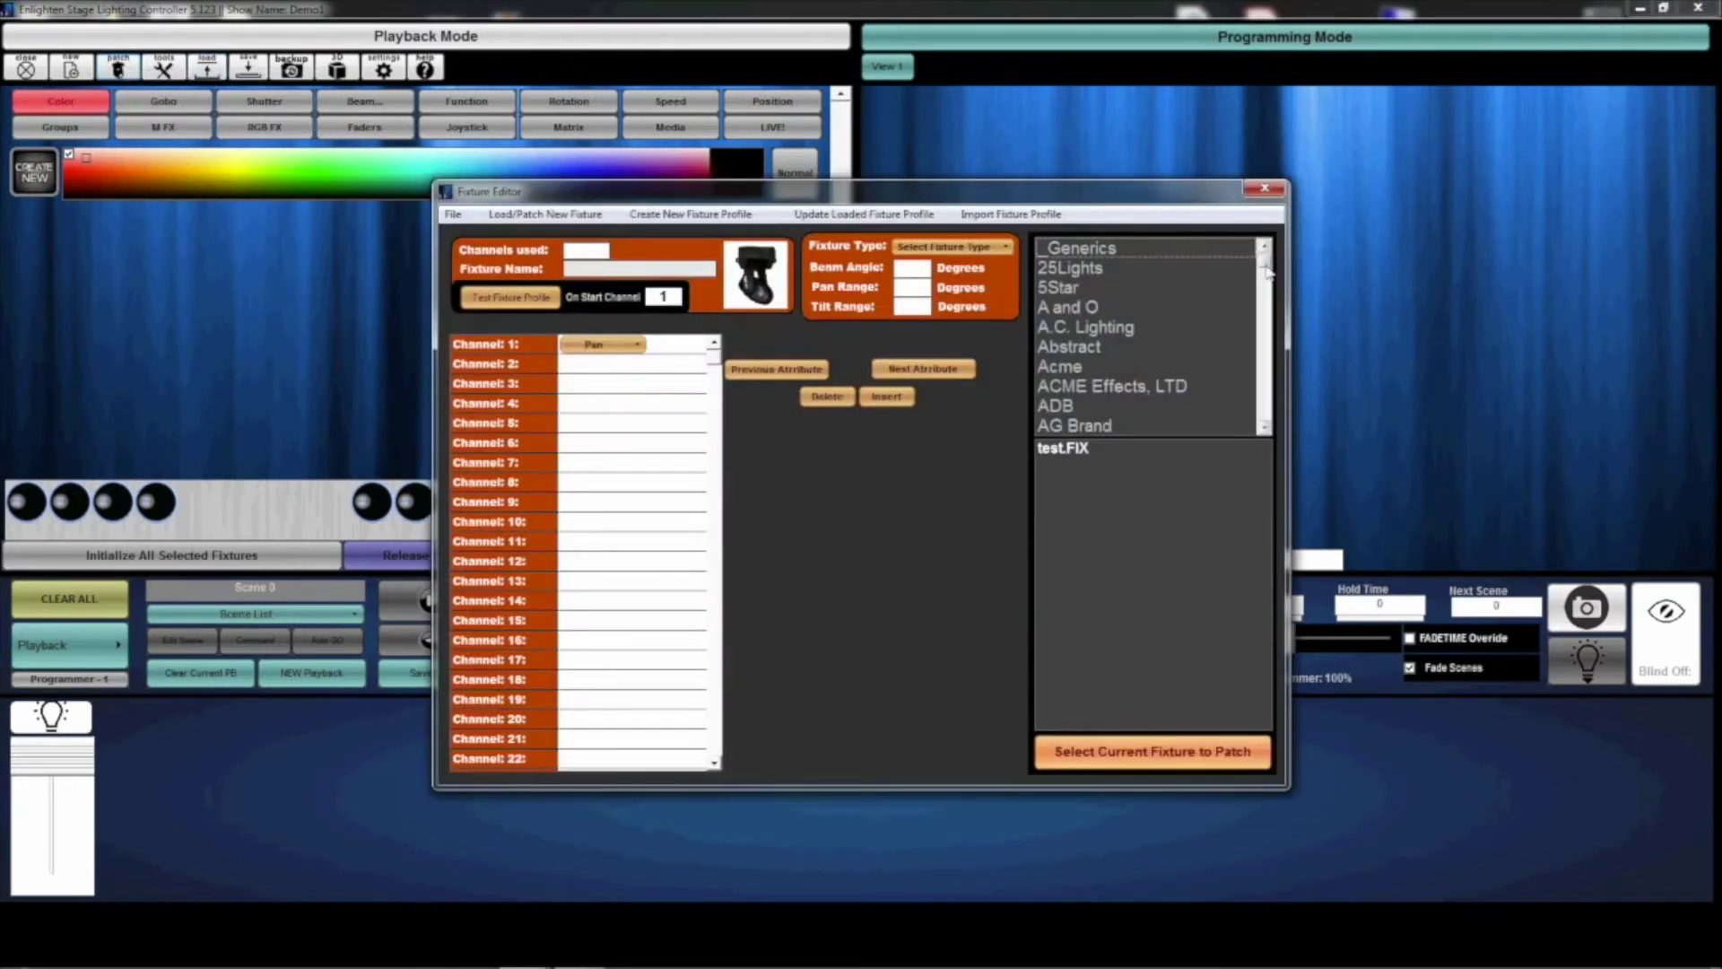
pyautogui.moveTo(1266, 271); pyautogui.dragTo(1265, 352)
pyautogui.click(1088, 406)
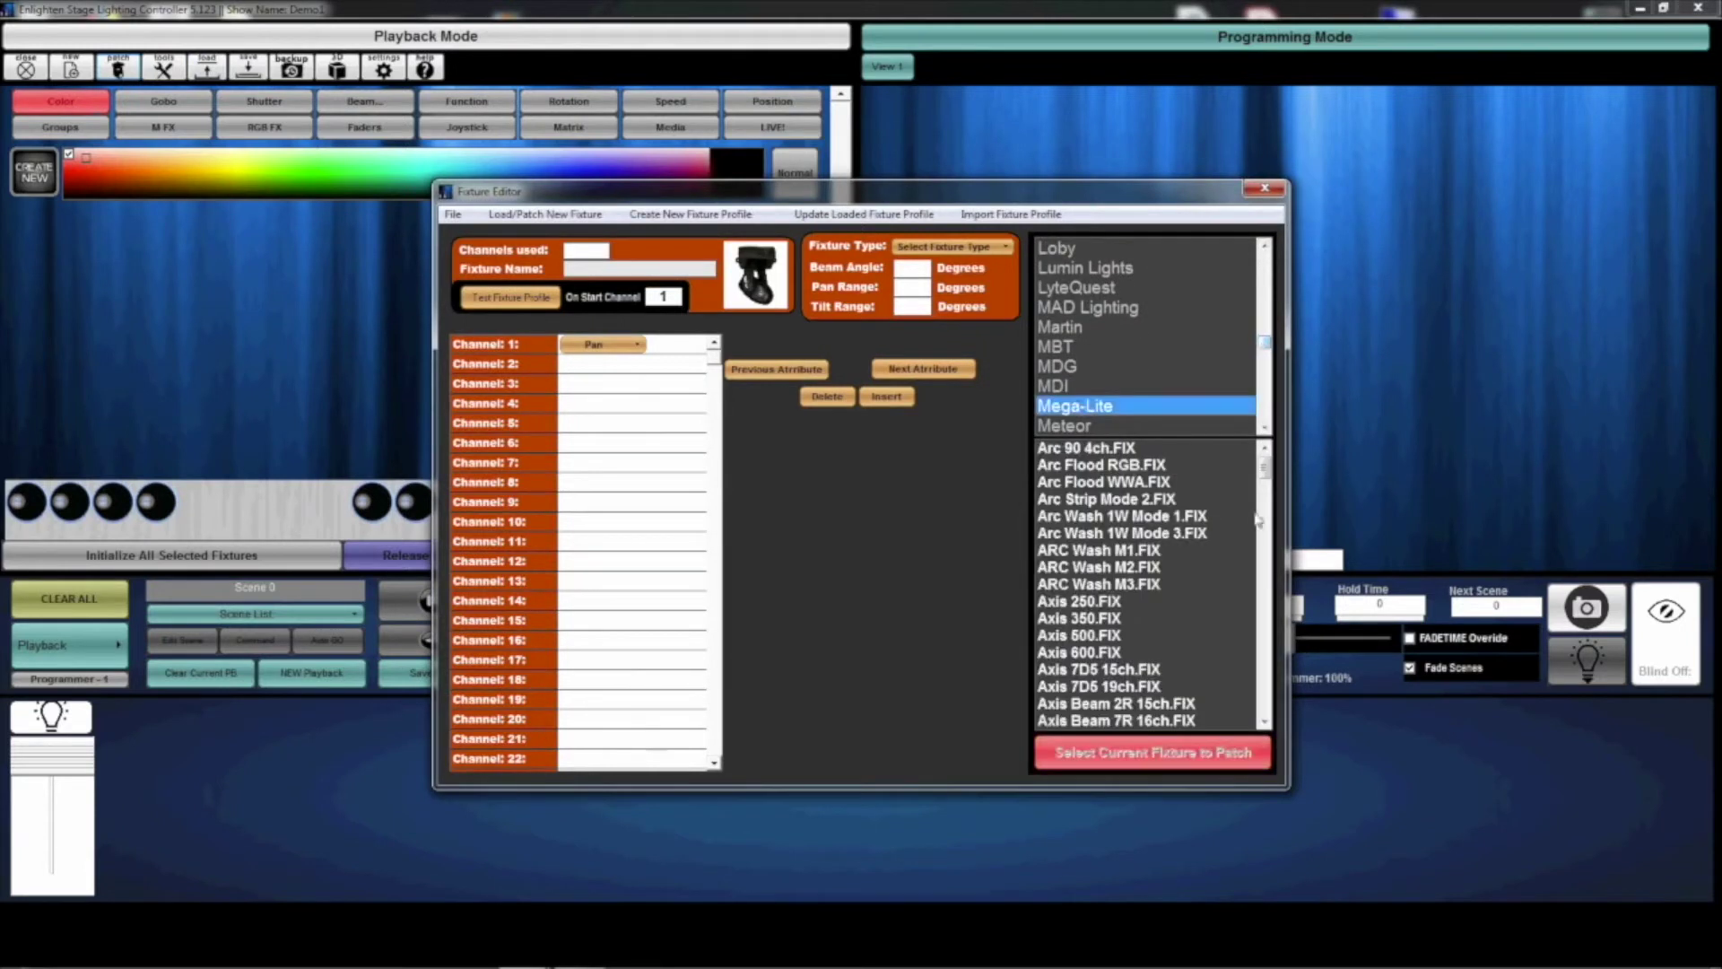
# - Compare the BabyColor 3CH, 4CH and 7CH profiles and choose BabyColor 7CH
pyautogui.moveTo(1266, 472); pyautogui.dragTo(1269, 518)
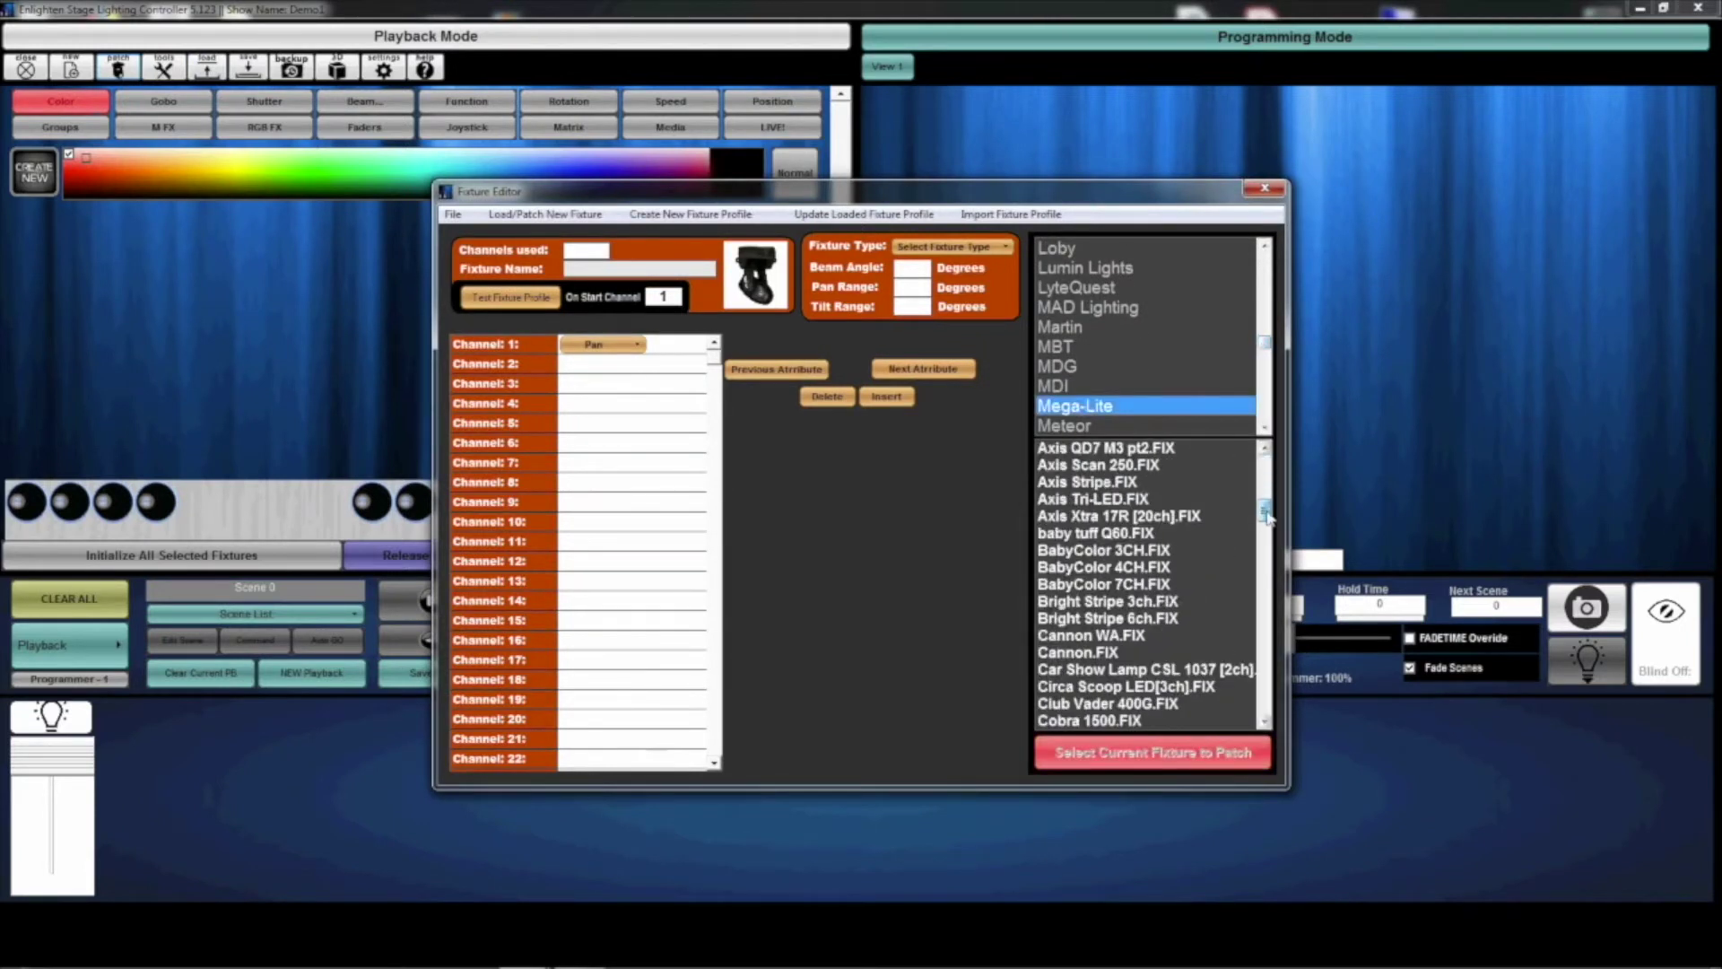
pyautogui.click(1161, 618)
pyautogui.click(1139, 584)
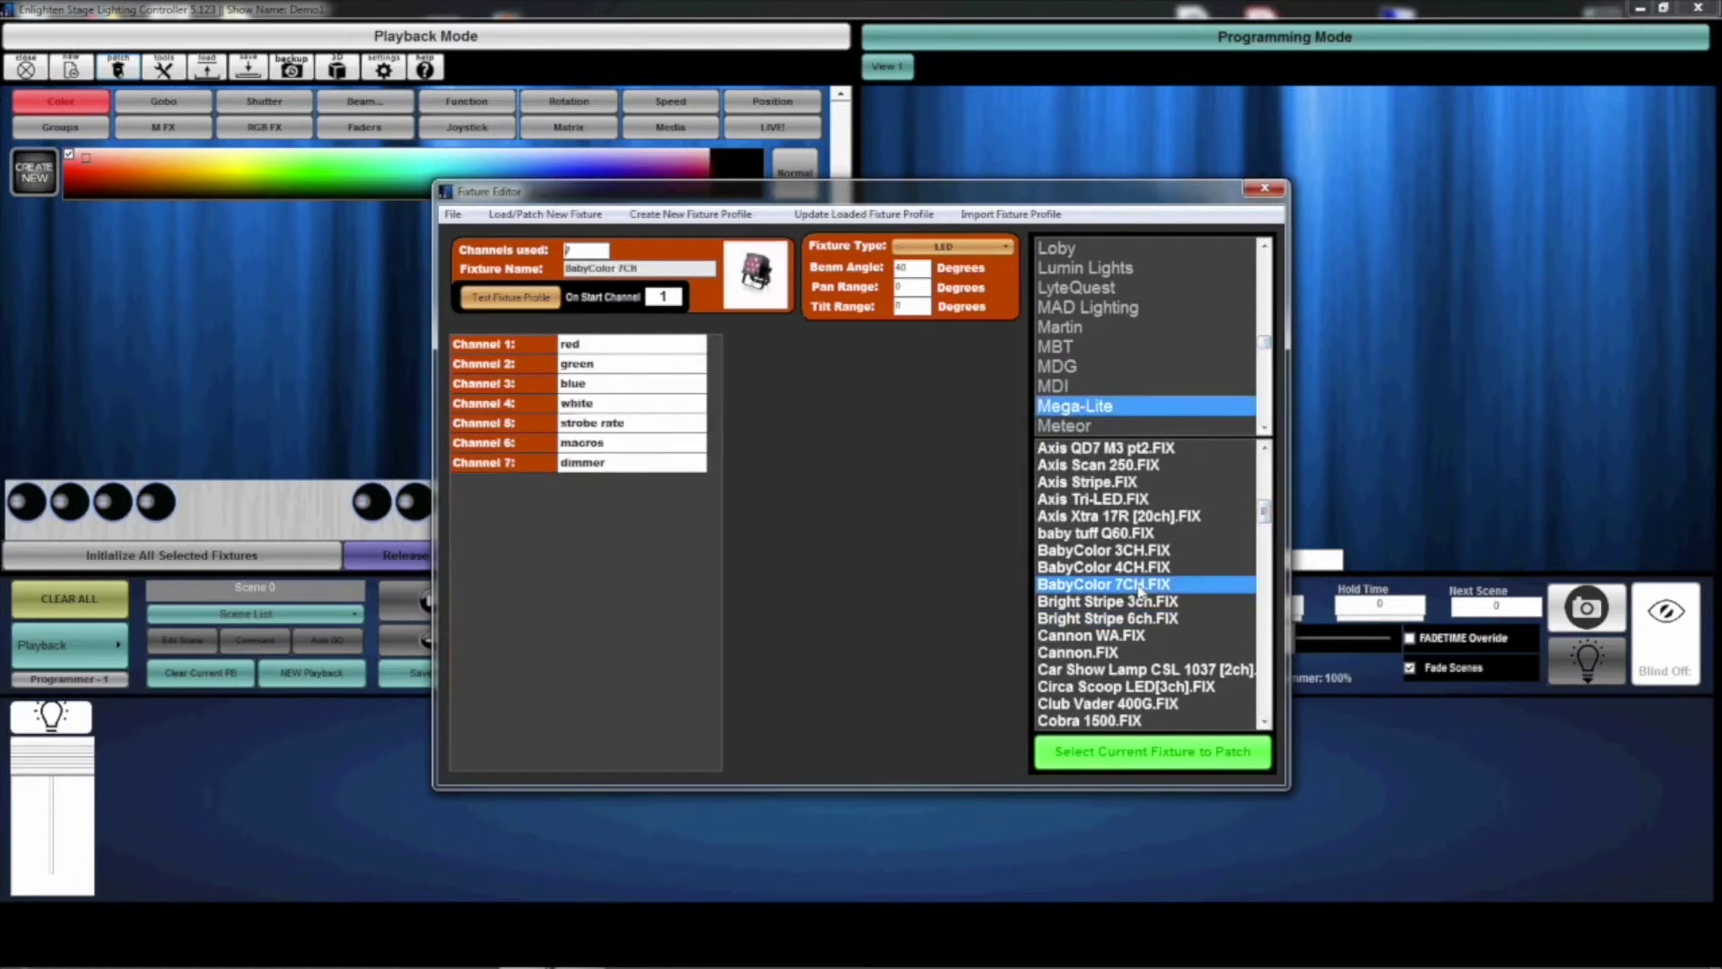
pyautogui.click(1112, 550)
pyautogui.click(1111, 571)
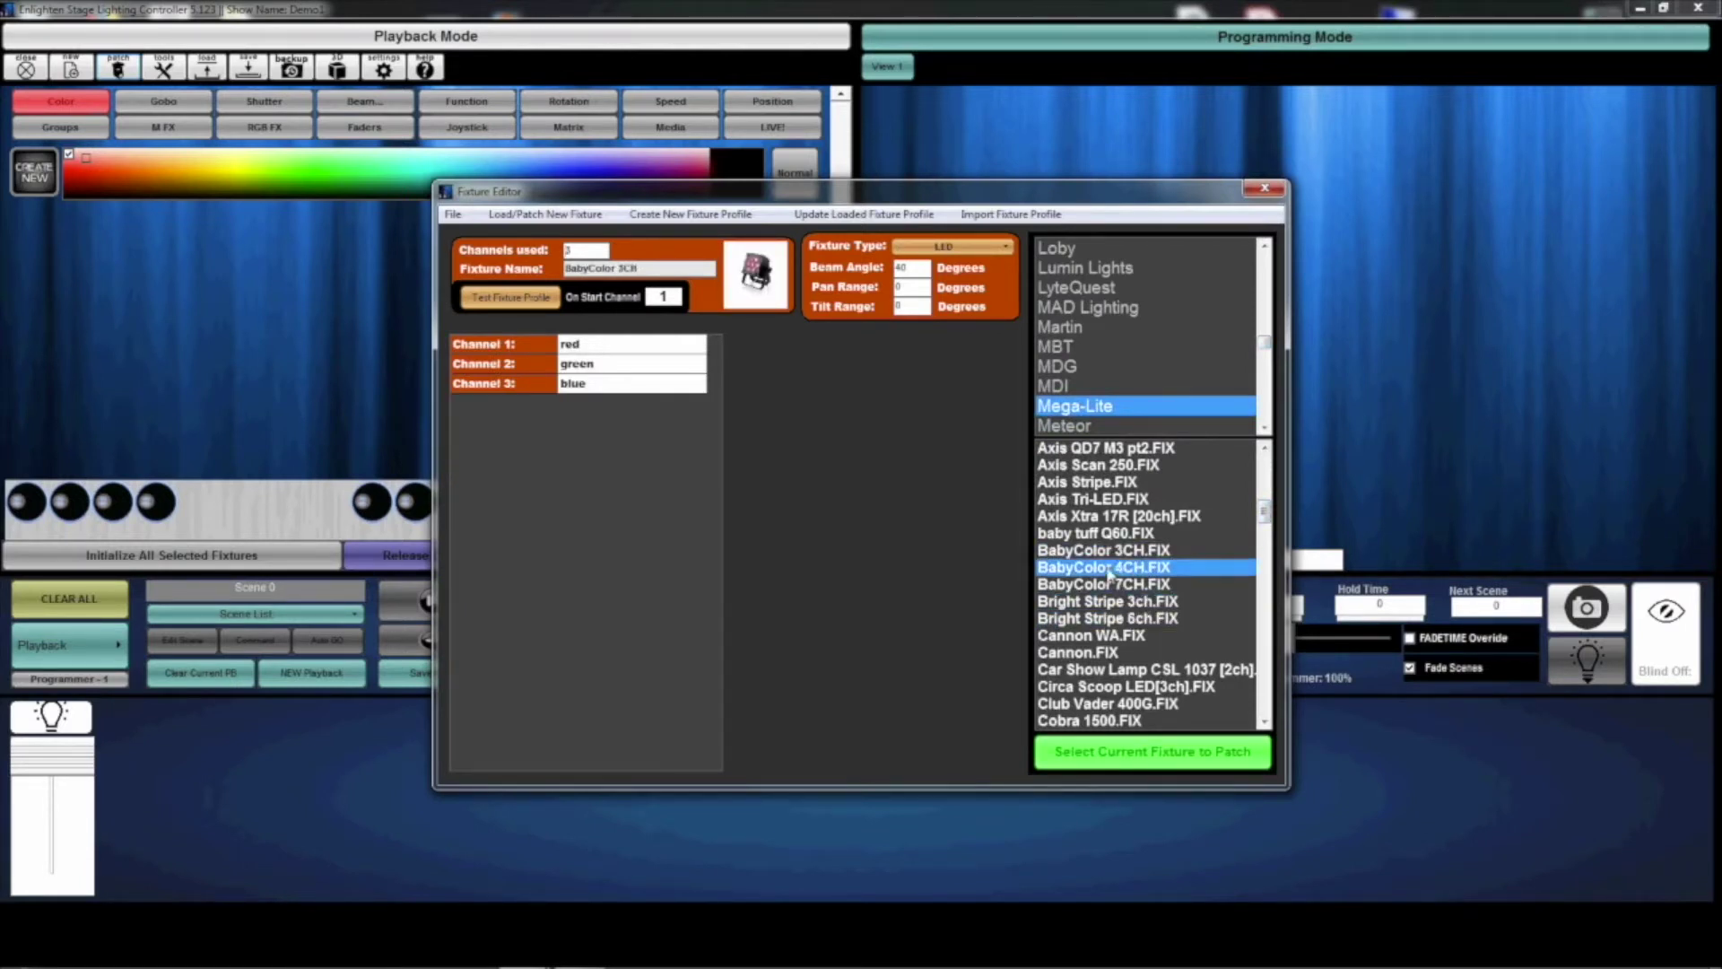
pyautogui.click(1122, 587)
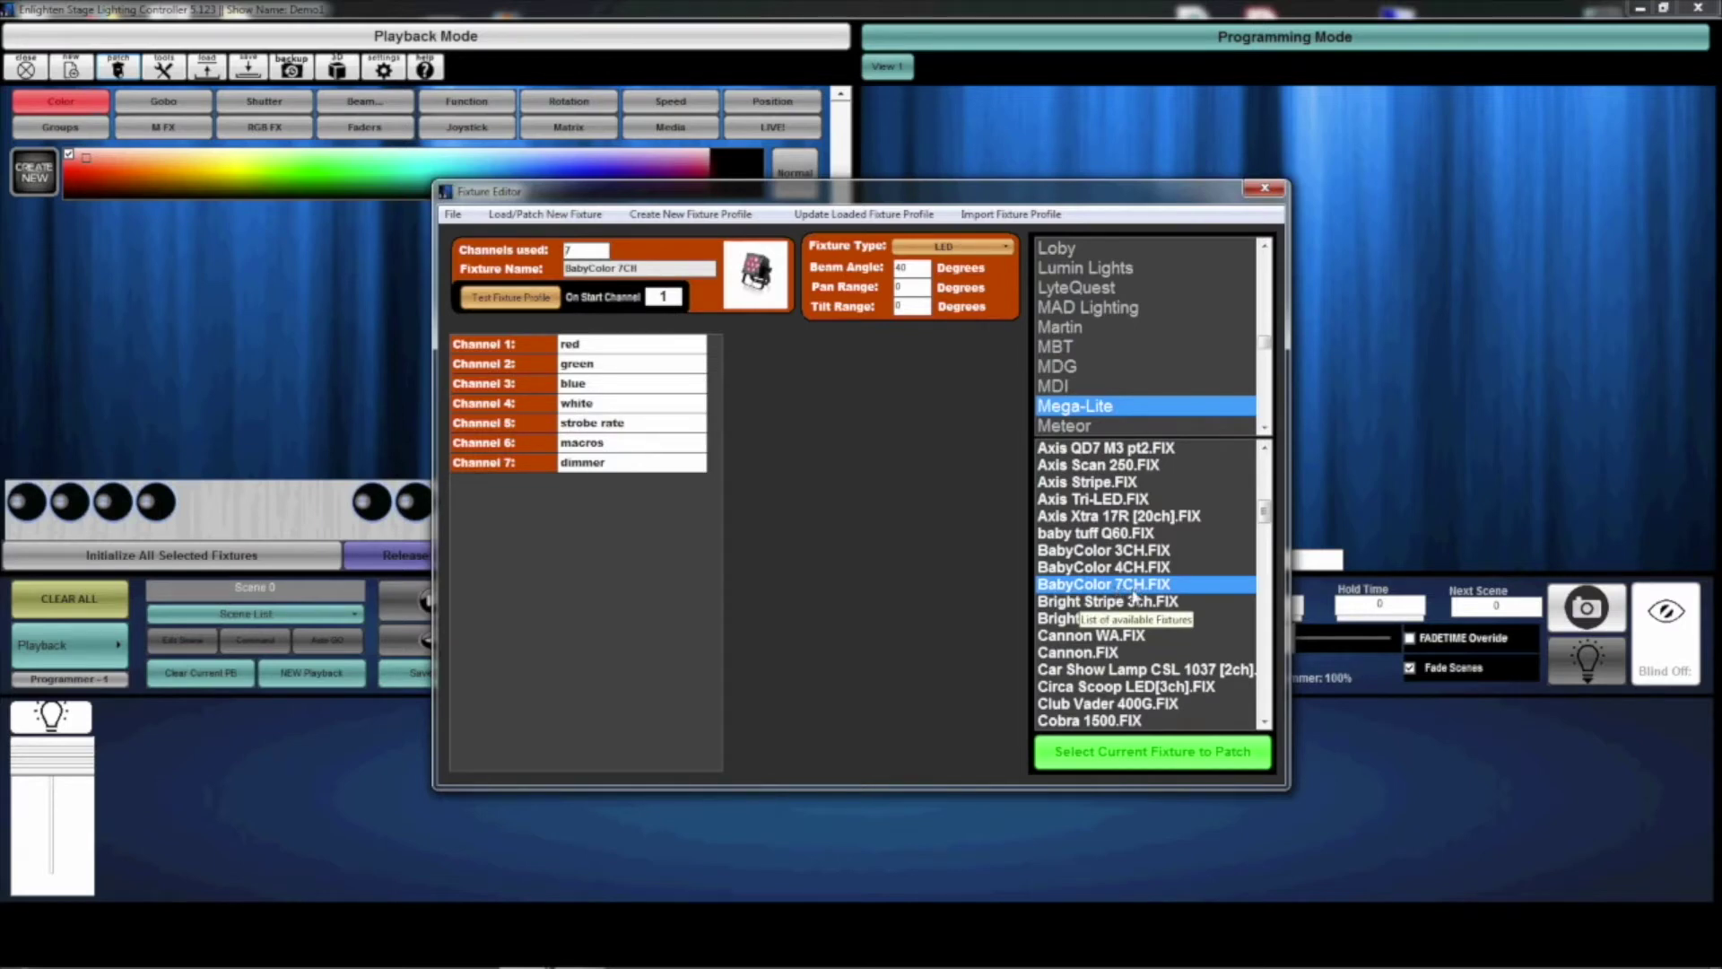
# - Patch 10 BabyColor 7CH fixtures in Universe 1, starting at channel 1
pyautogui.click(1139, 754)
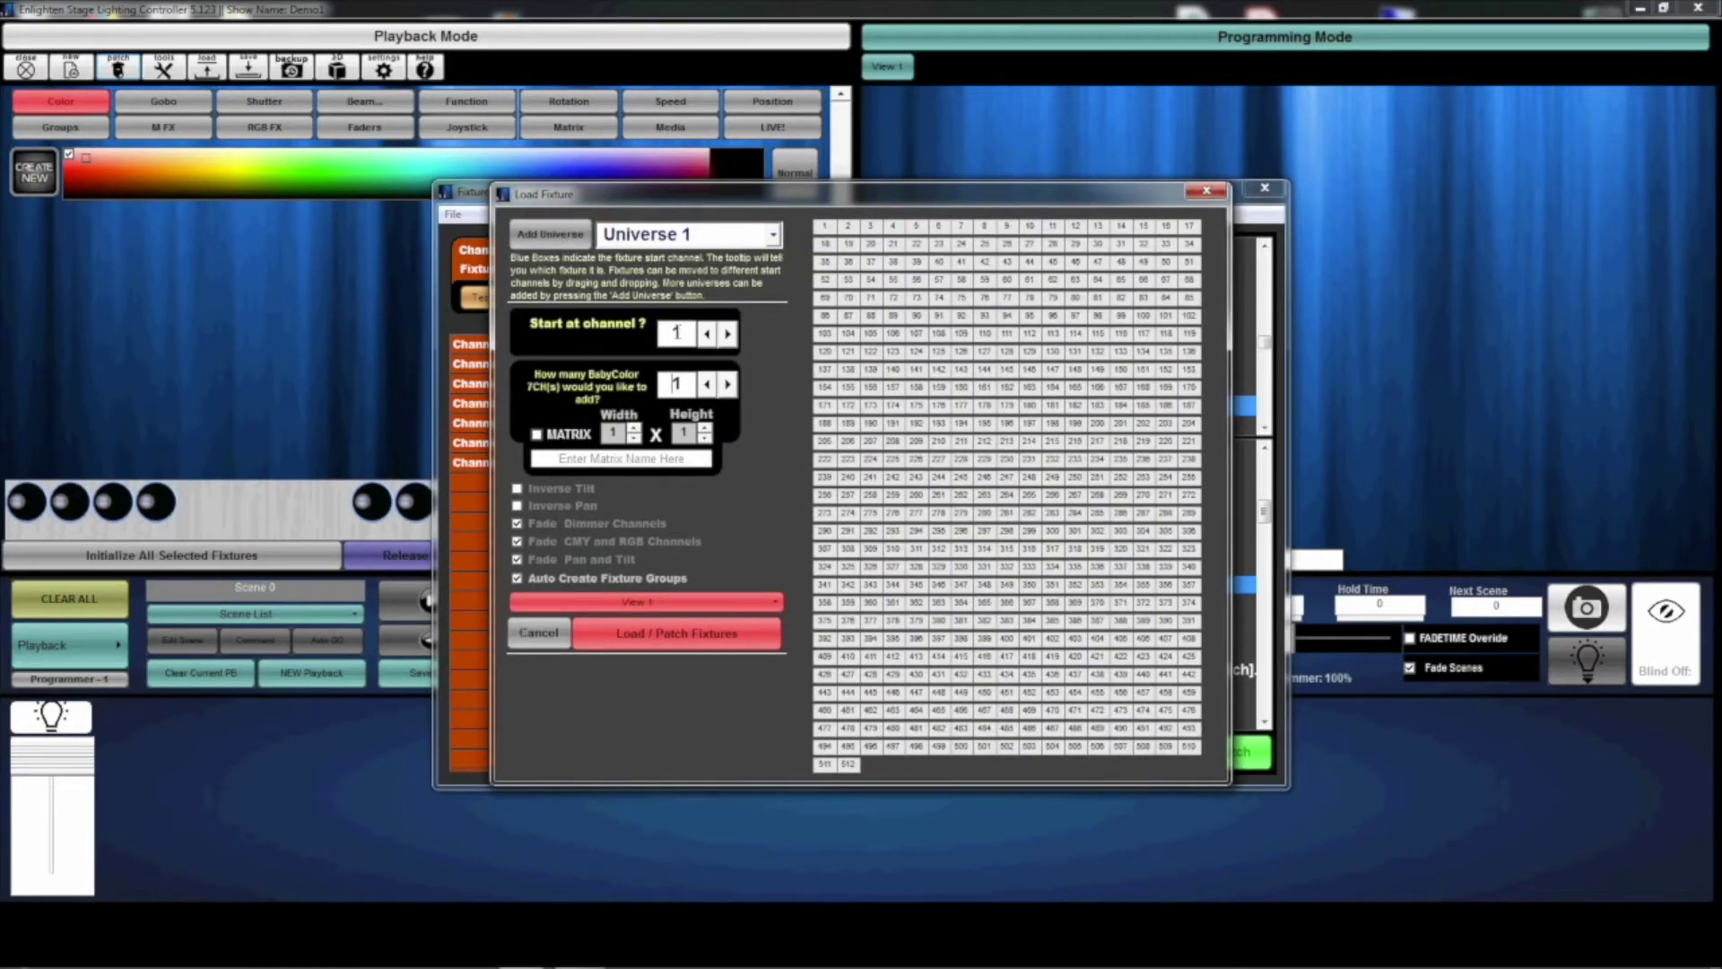
pyautogui.moveTo(675, 333); pyautogui.dragTo(692, 333)
pyautogui.moveTo(675, 384); pyautogui.dragTo(692, 384)
pyautogui.click(728, 384)
pyautogui.click(728, 384)
pyautogui.click(727, 384)
pyautogui.click(728, 383)
pyautogui.click(728, 384)
pyautogui.click(727, 384)
pyautogui.click(728, 384)
pyautogui.click(693, 635)
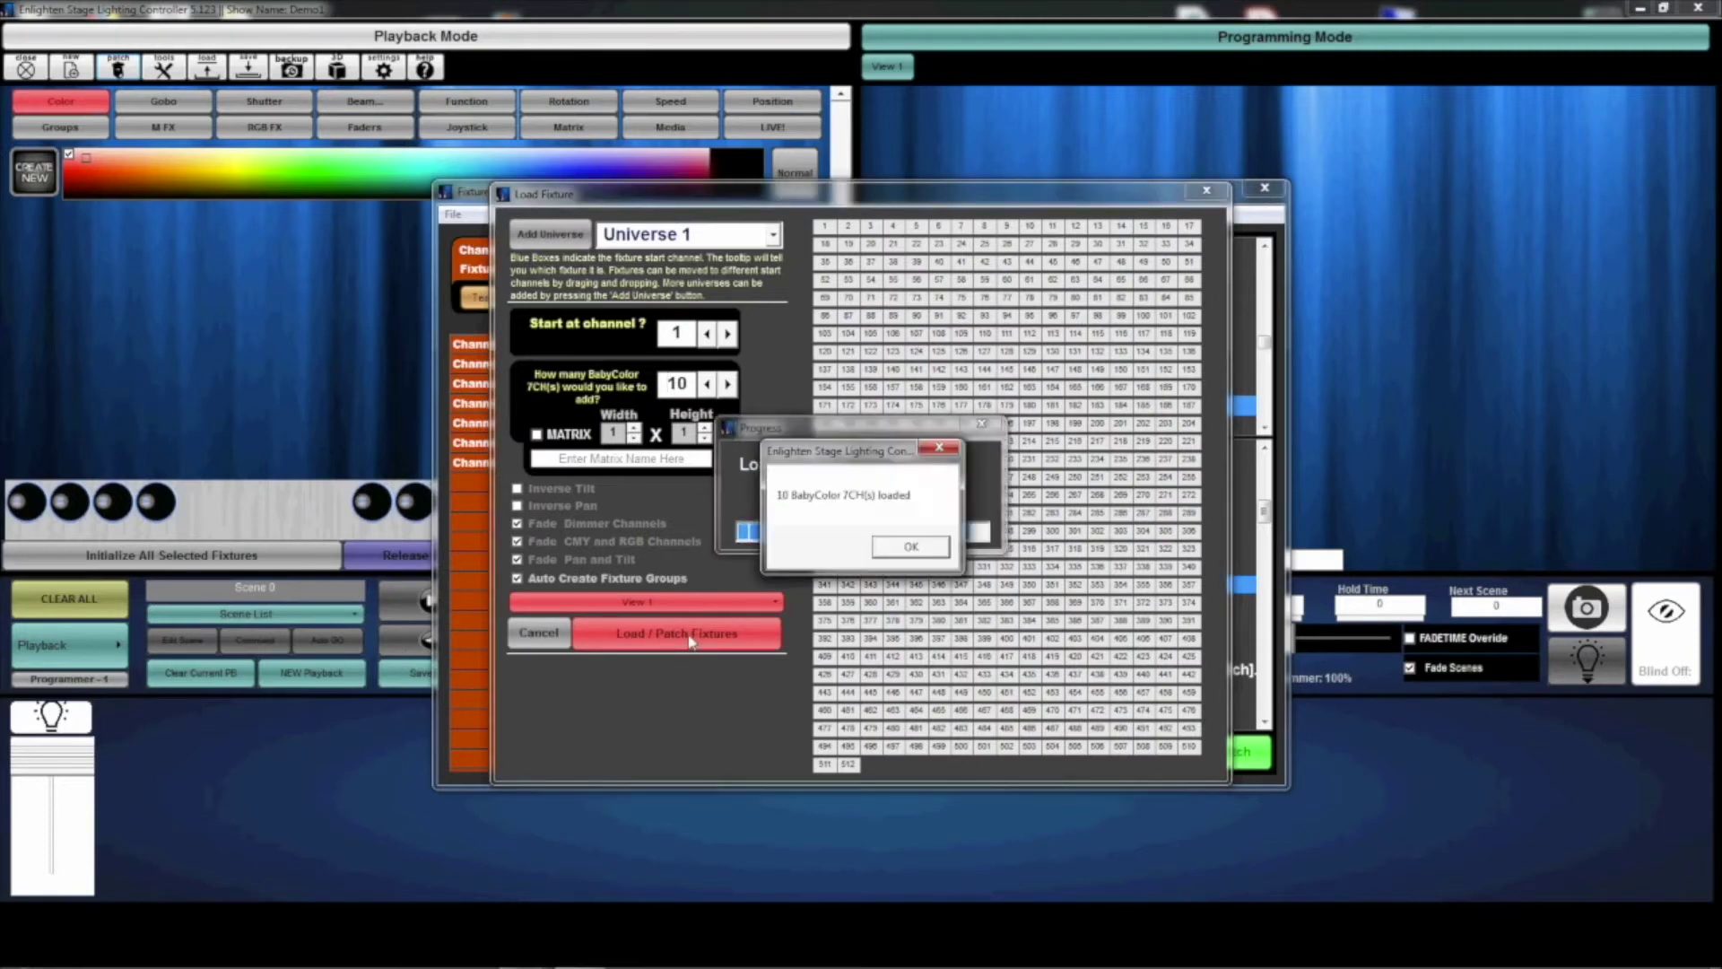
pyautogui.click(904, 545)
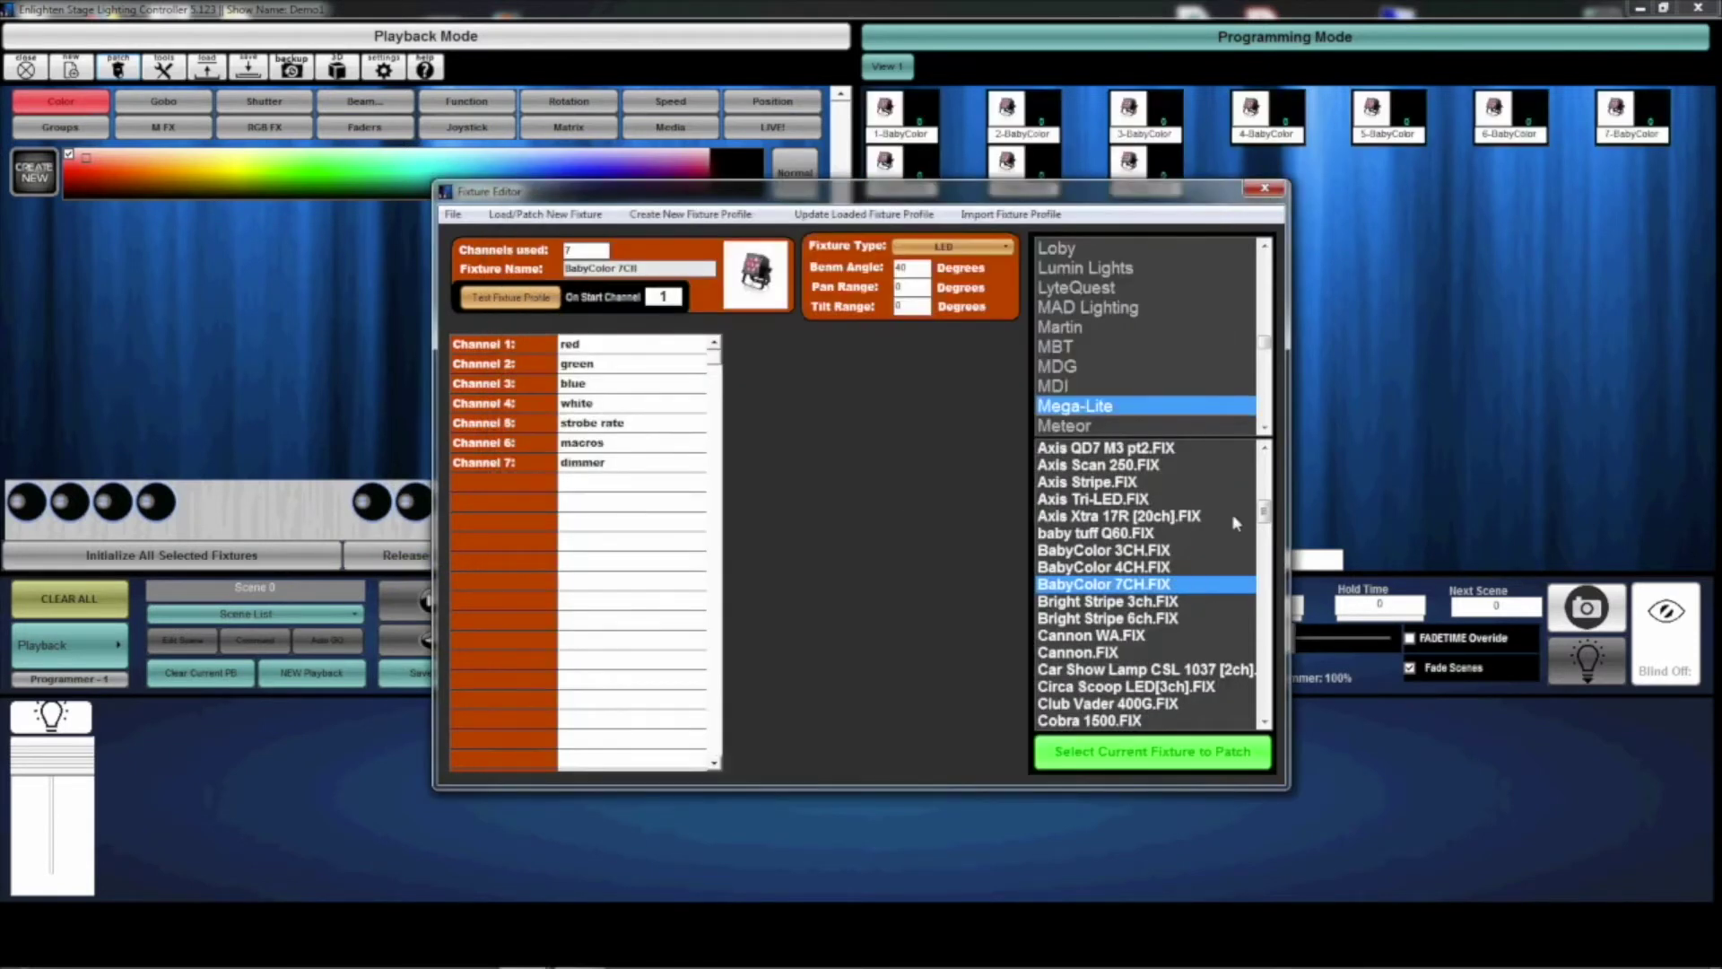
# - Patch 4 Mega-Lite SpotBot [26ch] fixtures in Universe 1 starting at channel 71, and close the Fixture Editor
pyautogui.moveTo(1264, 513); pyautogui.dragTo(1257, 668)
pyautogui.click(1123, 555)
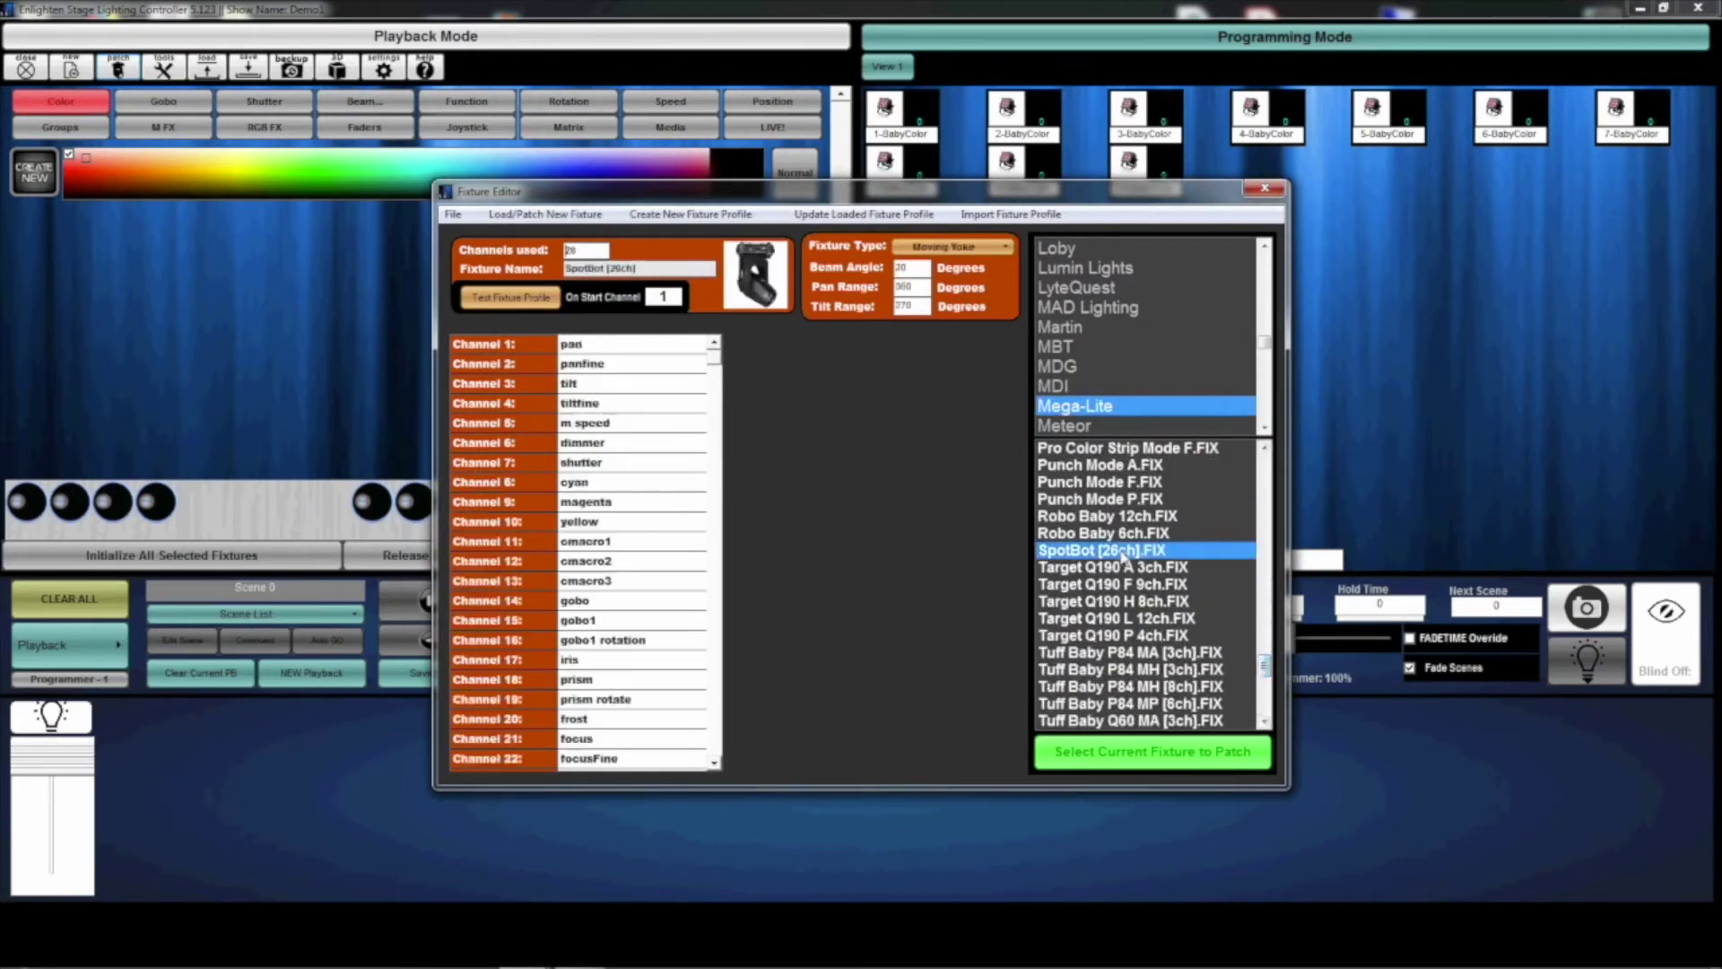
pyautogui.click(1147, 754)
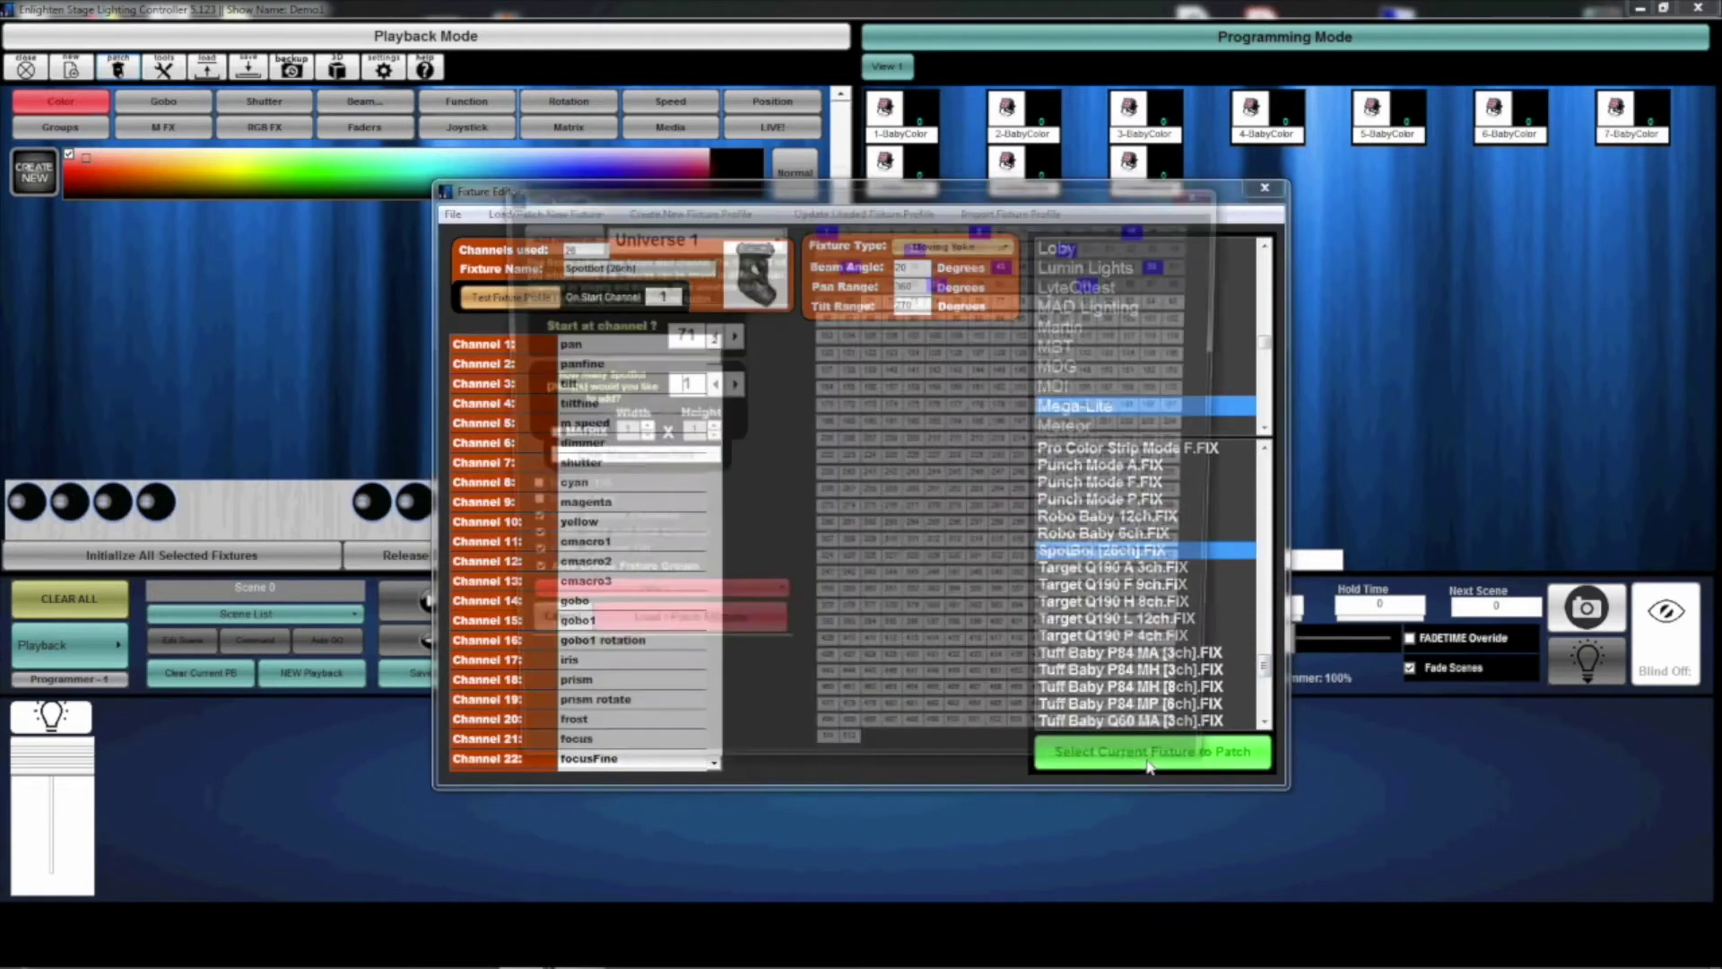
pyautogui.click(724, 385)
pyautogui.click(727, 386)
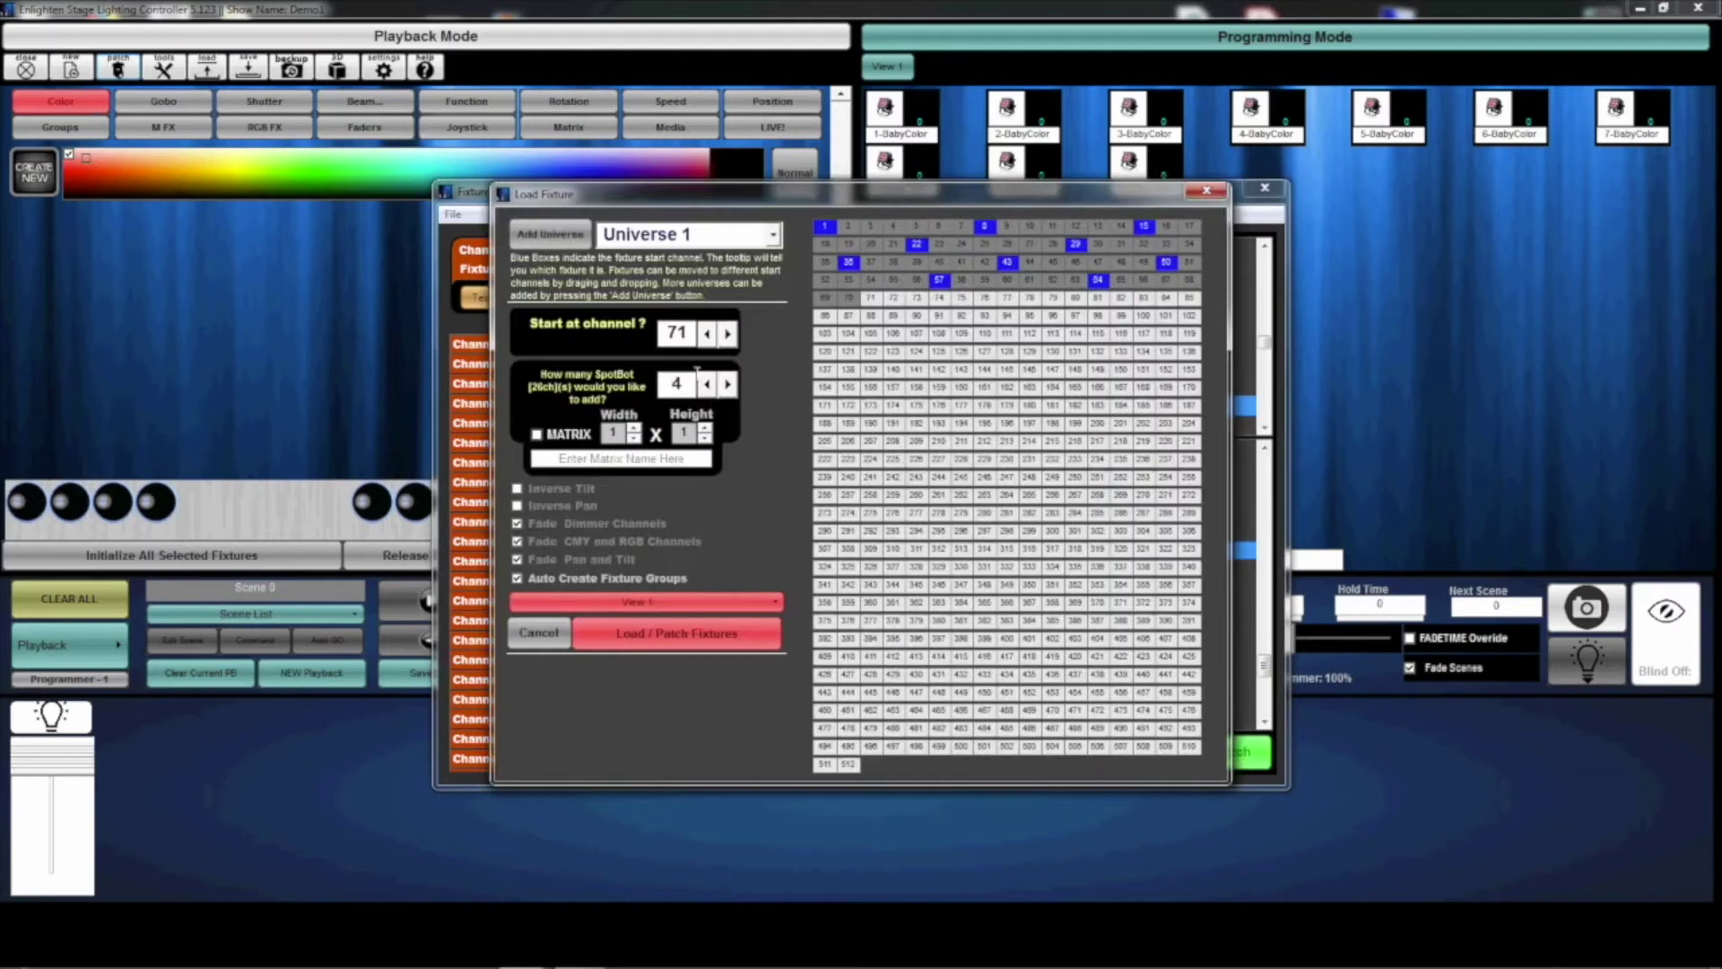
pyautogui.moveTo(822, 222); pyautogui.dragTo(1126, 220)
pyautogui.click(690, 644)
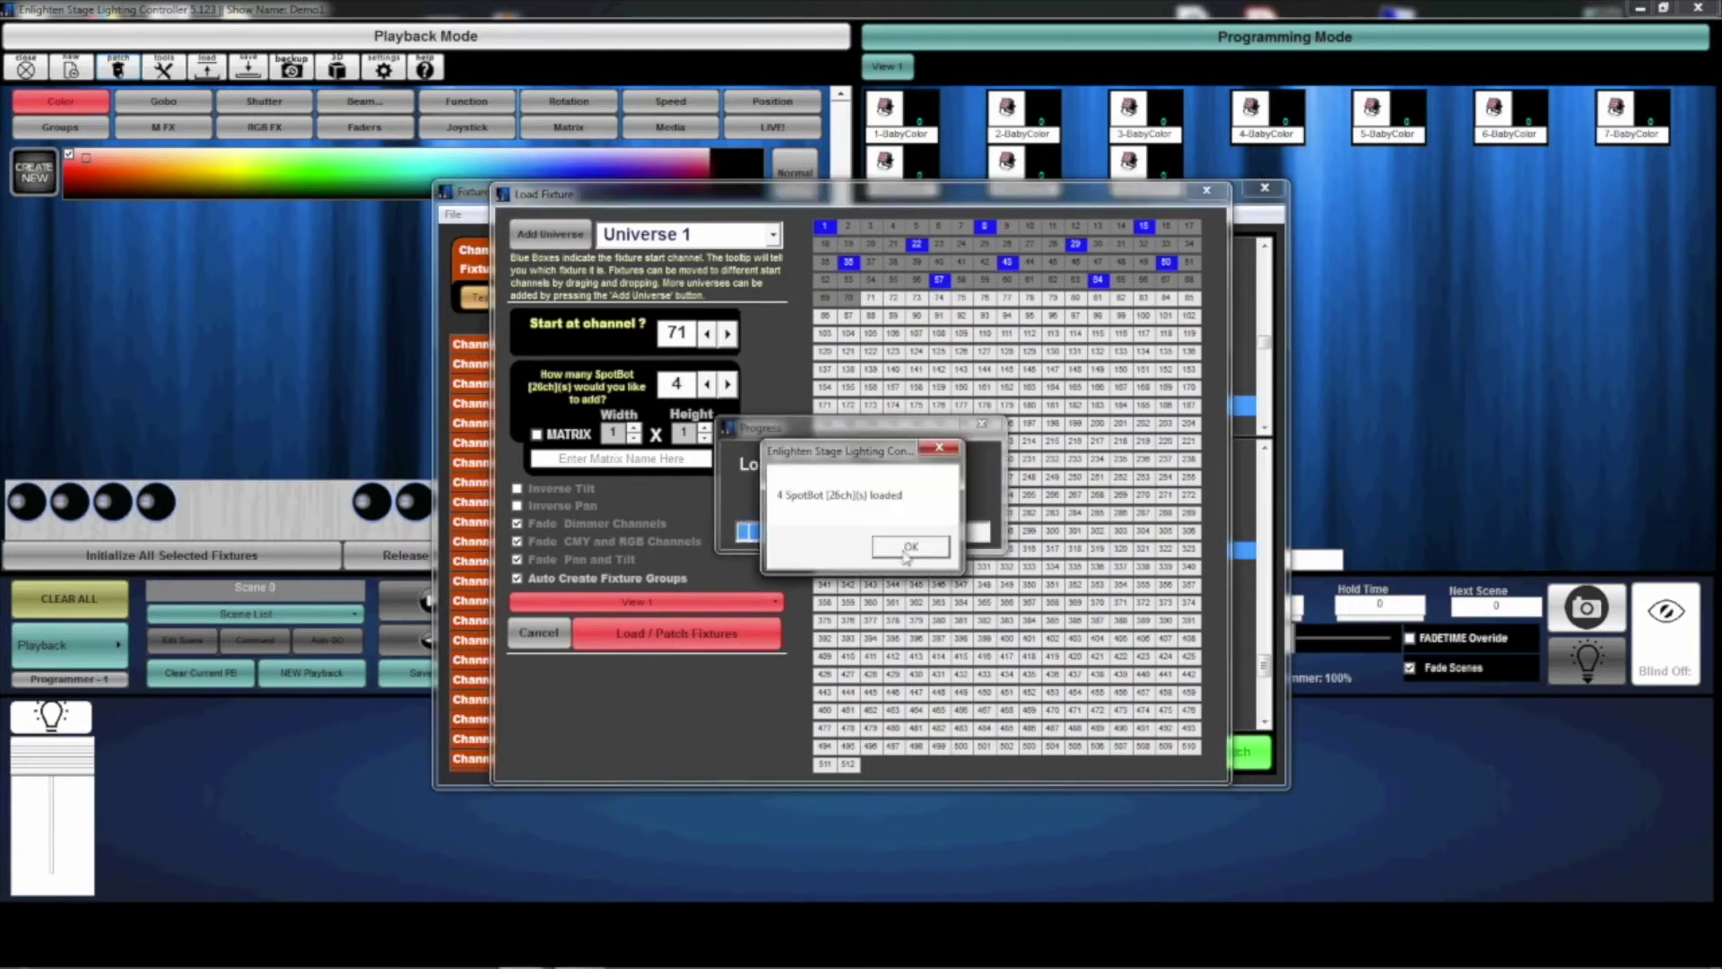
pyautogui.click(903, 554)
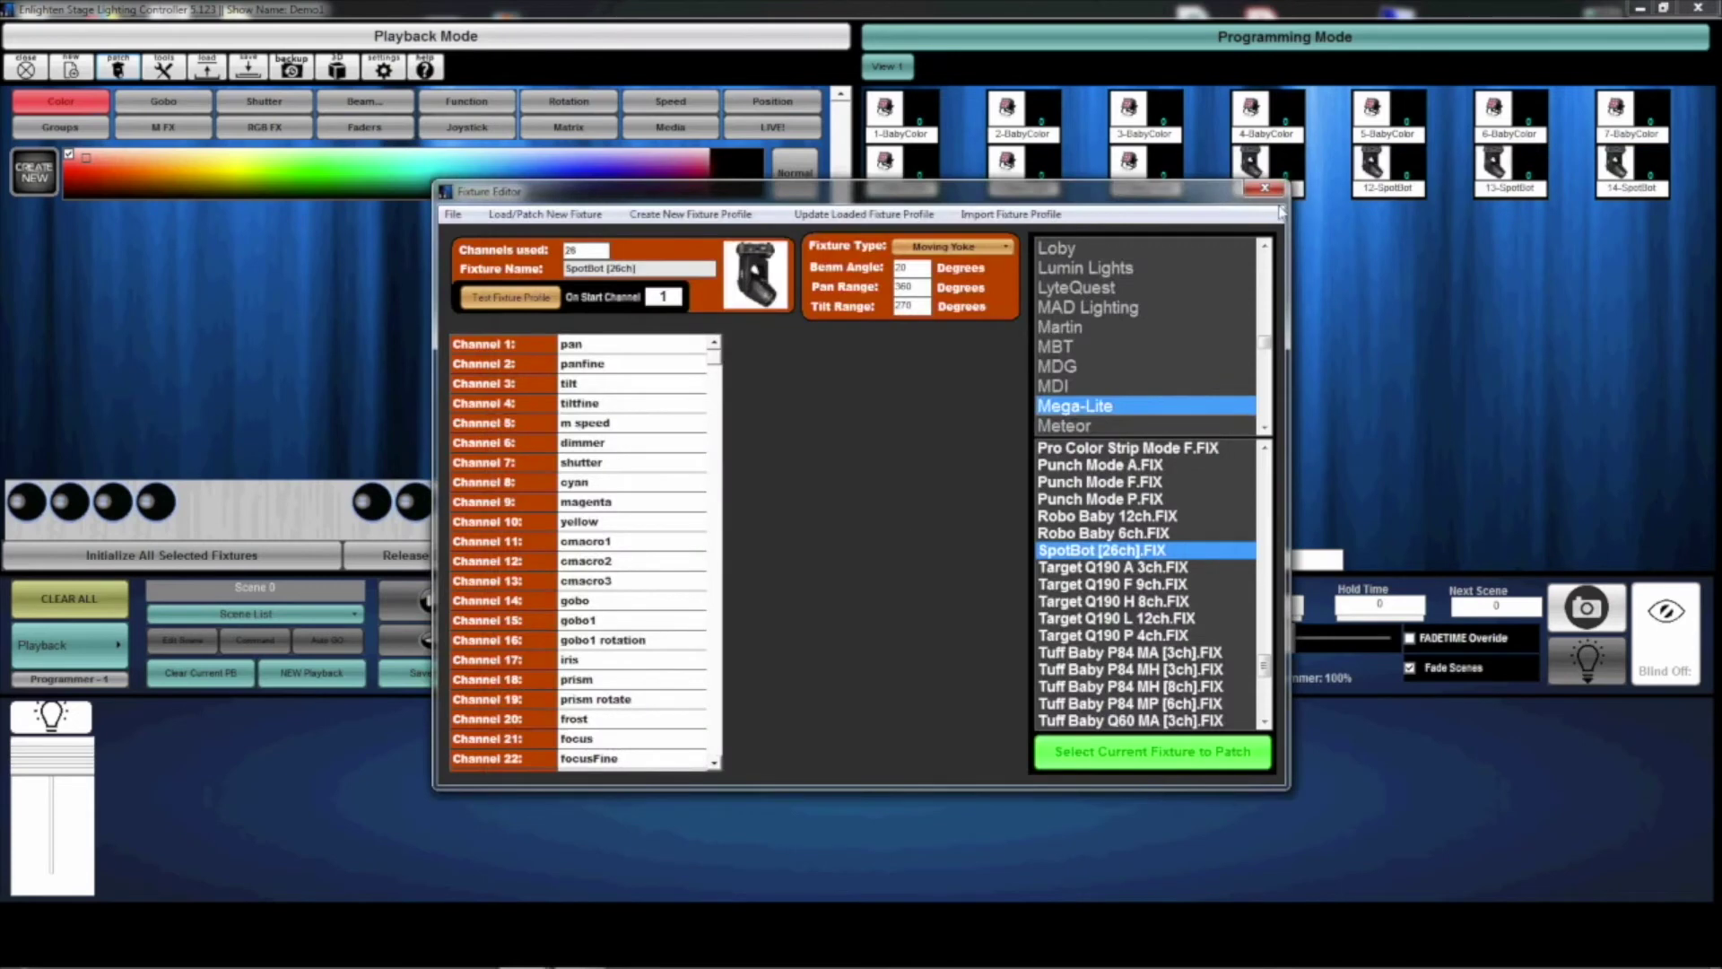
pyautogui.click(1264, 190)
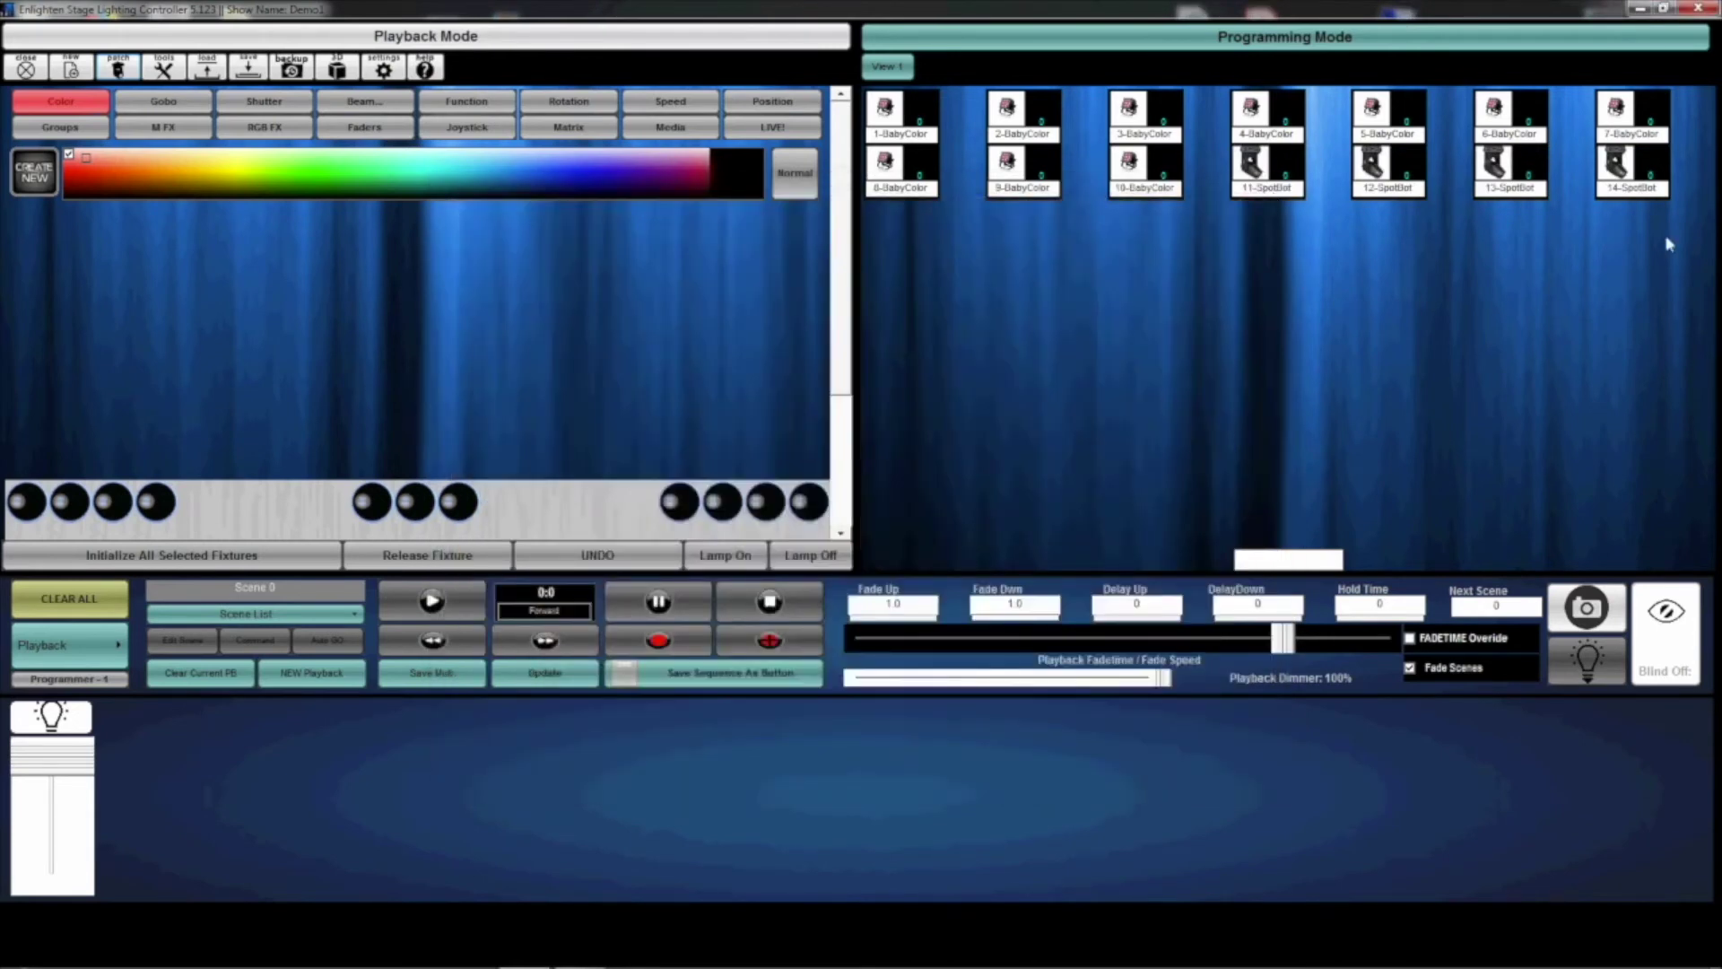
# - Arrange the fixture icons with BabyColors 8 to 10 centred beneath the first seven and the four SpotBots in a separate lower row
pyautogui.moveTo(1669, 245); pyautogui.dragTo(1057, 415)
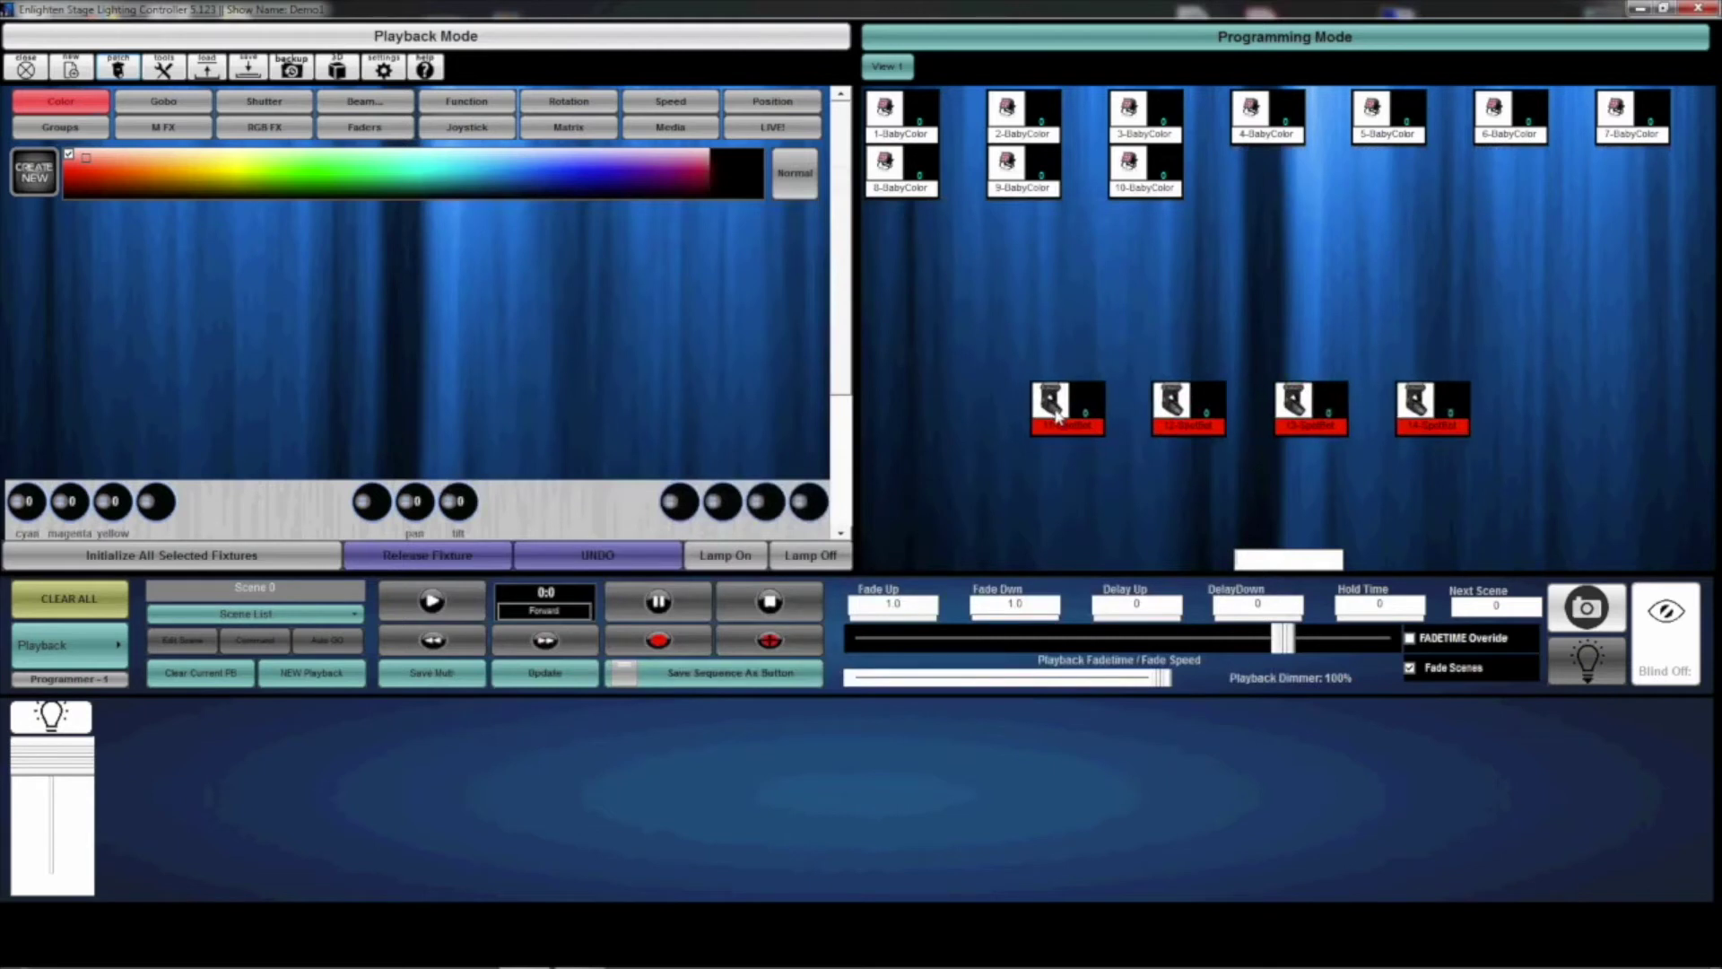
pyautogui.moveTo(1251, 145); pyautogui.dragTo(1155, 199)
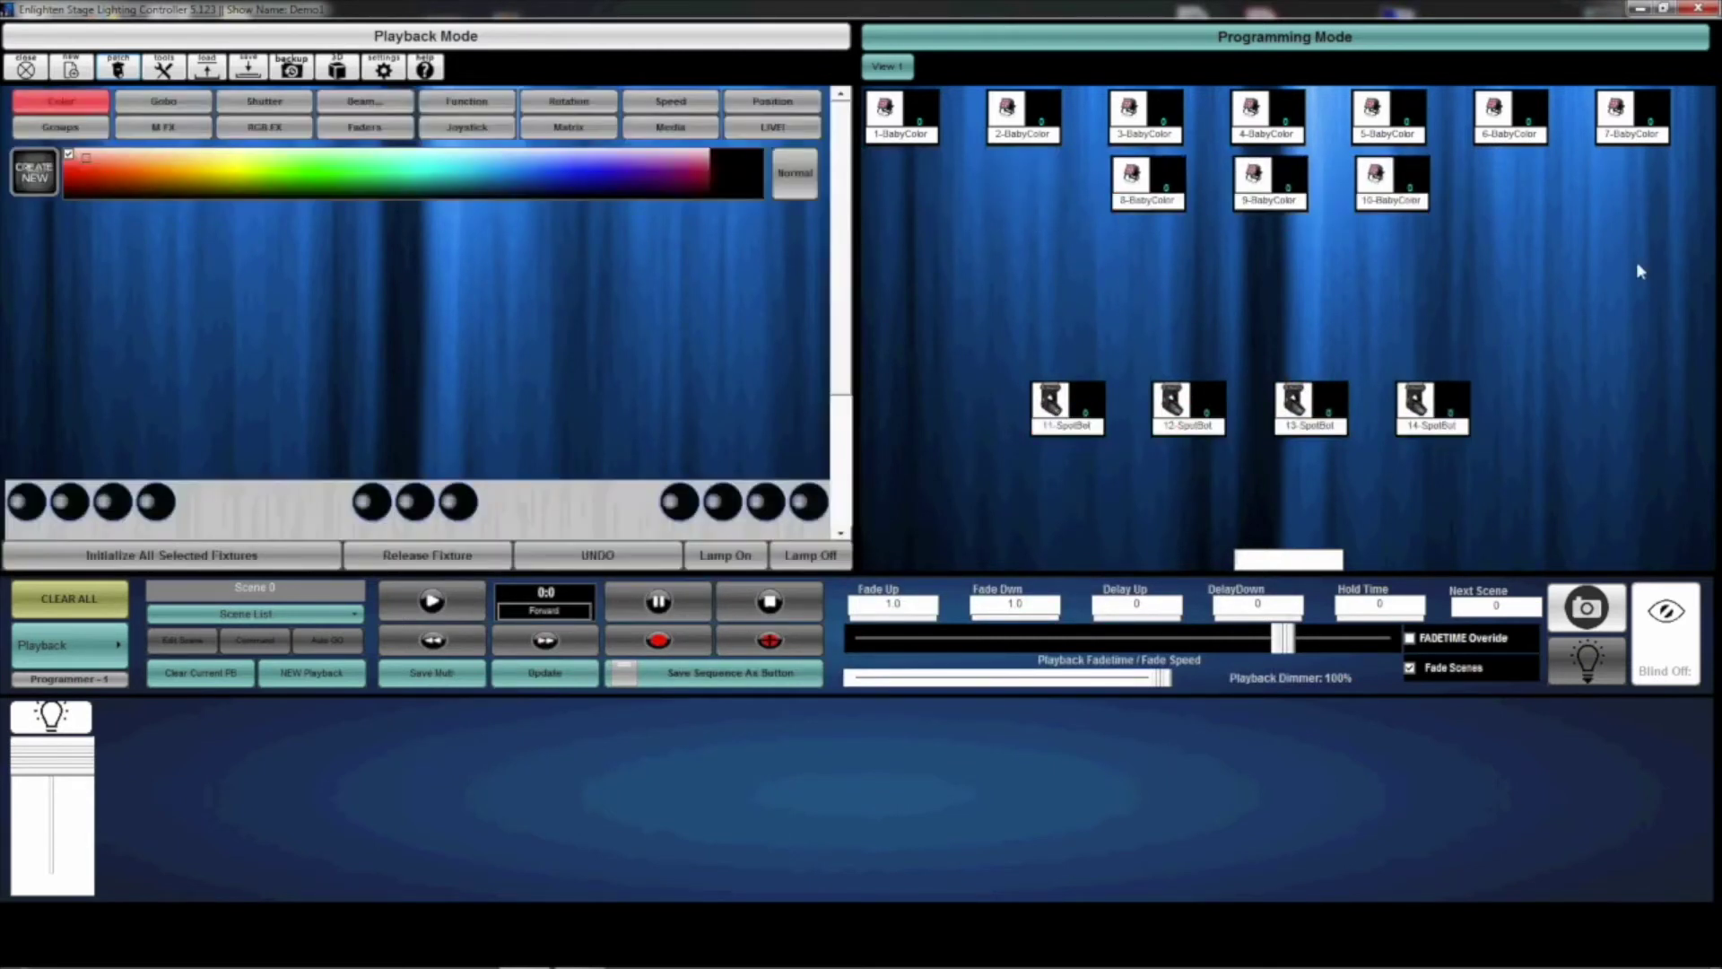
pyautogui.moveTo(1636, 261); pyautogui.dragTo(866, 116)
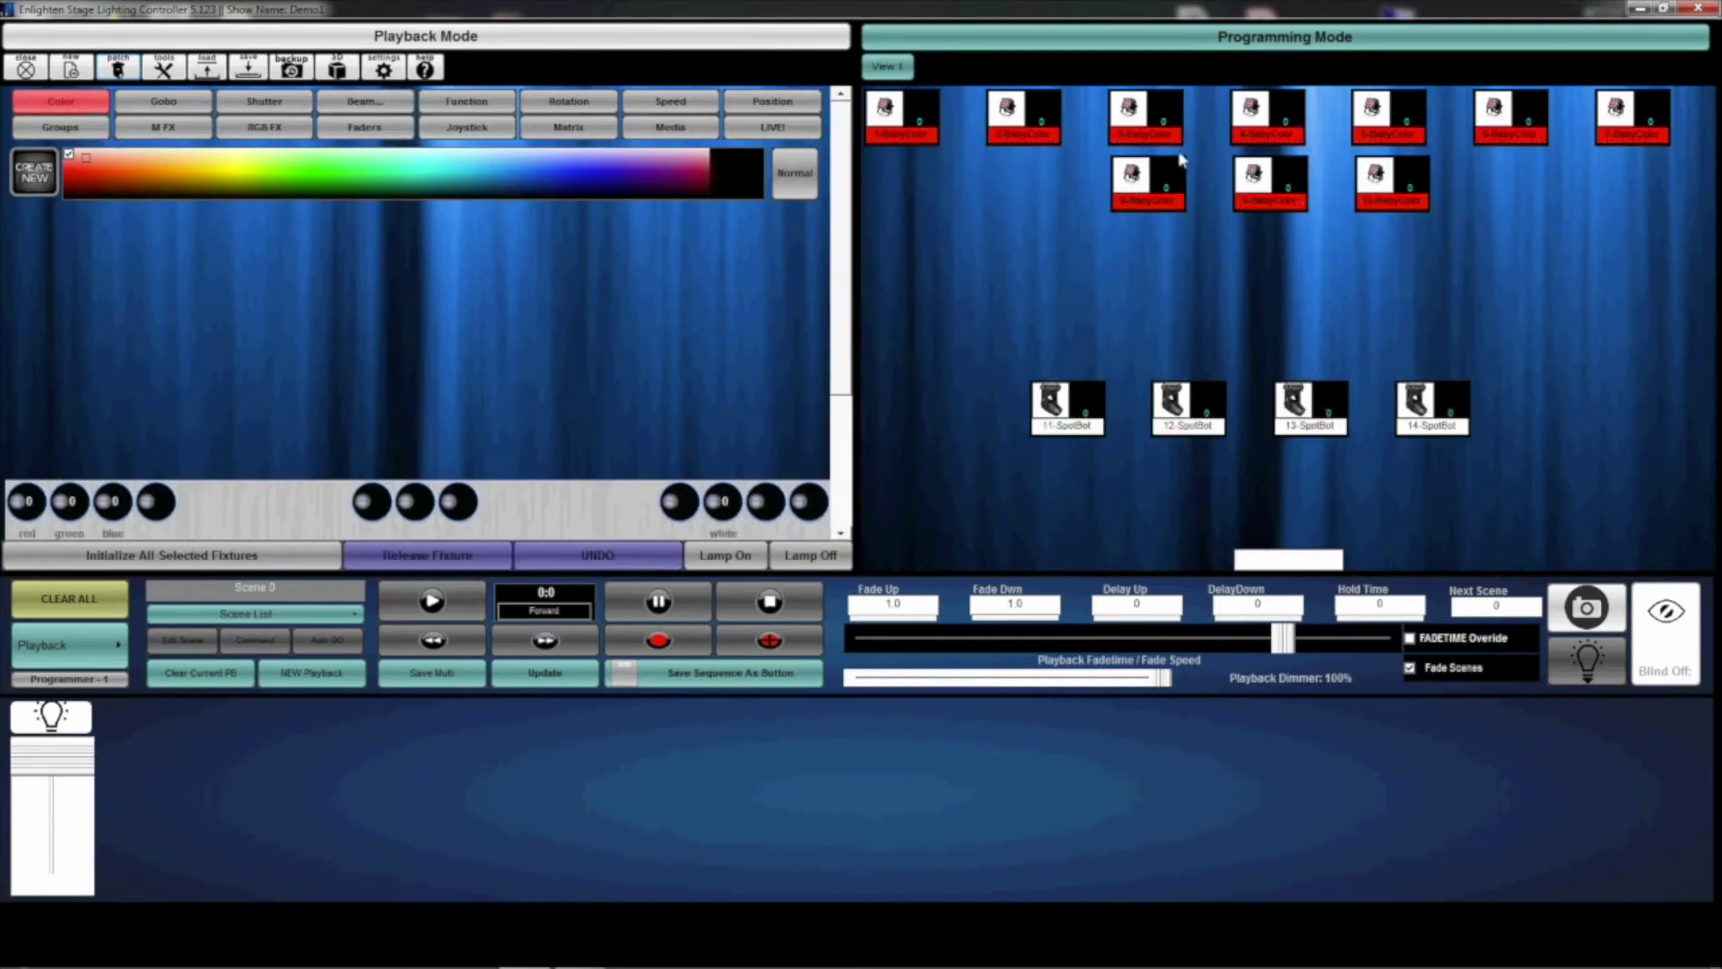
pyautogui.moveTo(1169, 125); pyautogui.dragTo(1176, 150)
pyautogui.click(1215, 269)
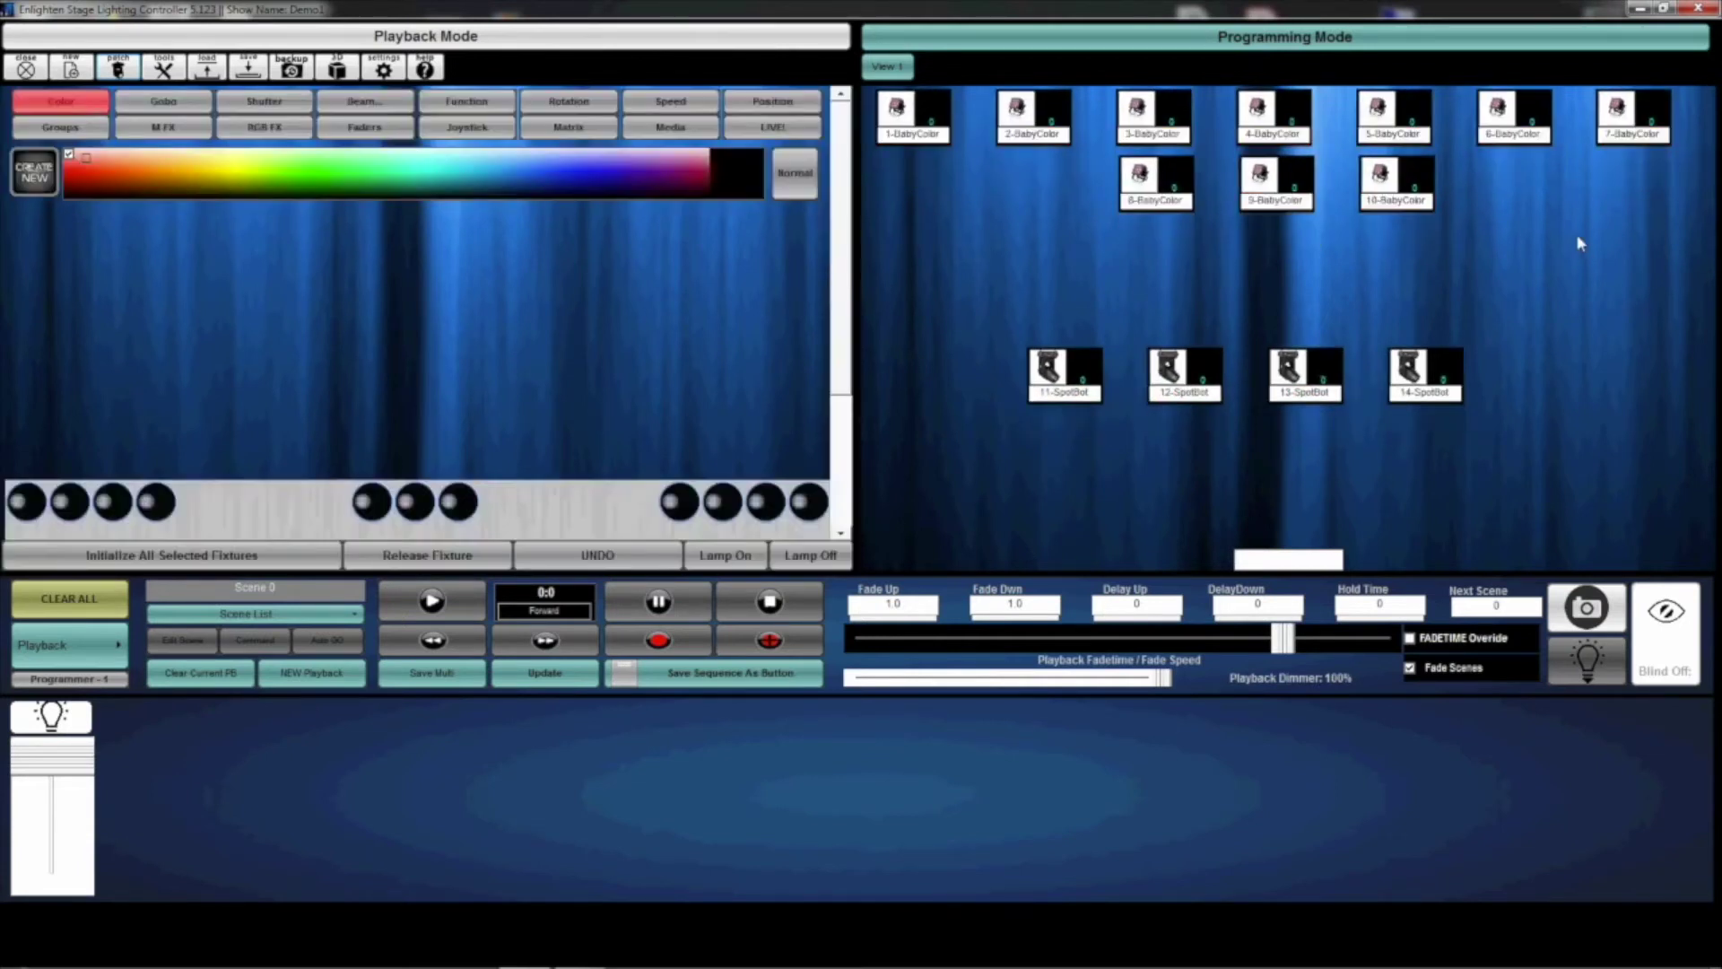
pyautogui.moveTo(1579, 240); pyautogui.dragTo(875, 105)
pyautogui.moveTo(1151, 127); pyautogui.dragTo(1163, 164)
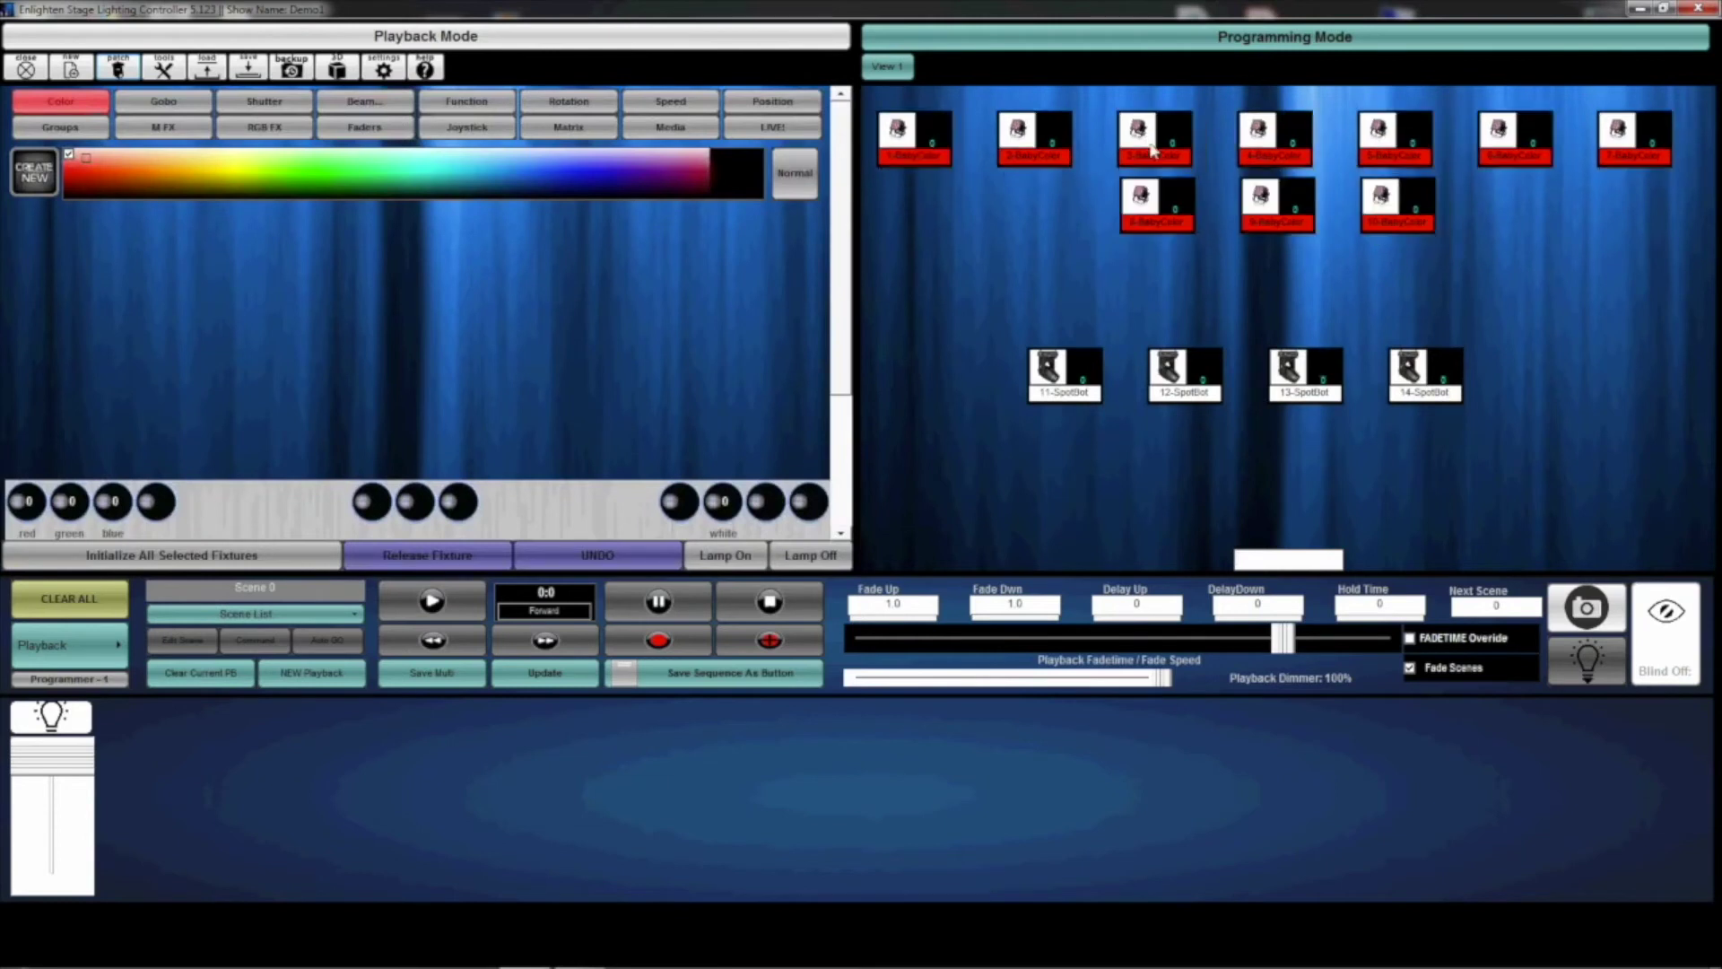
pyautogui.click(1287, 269)
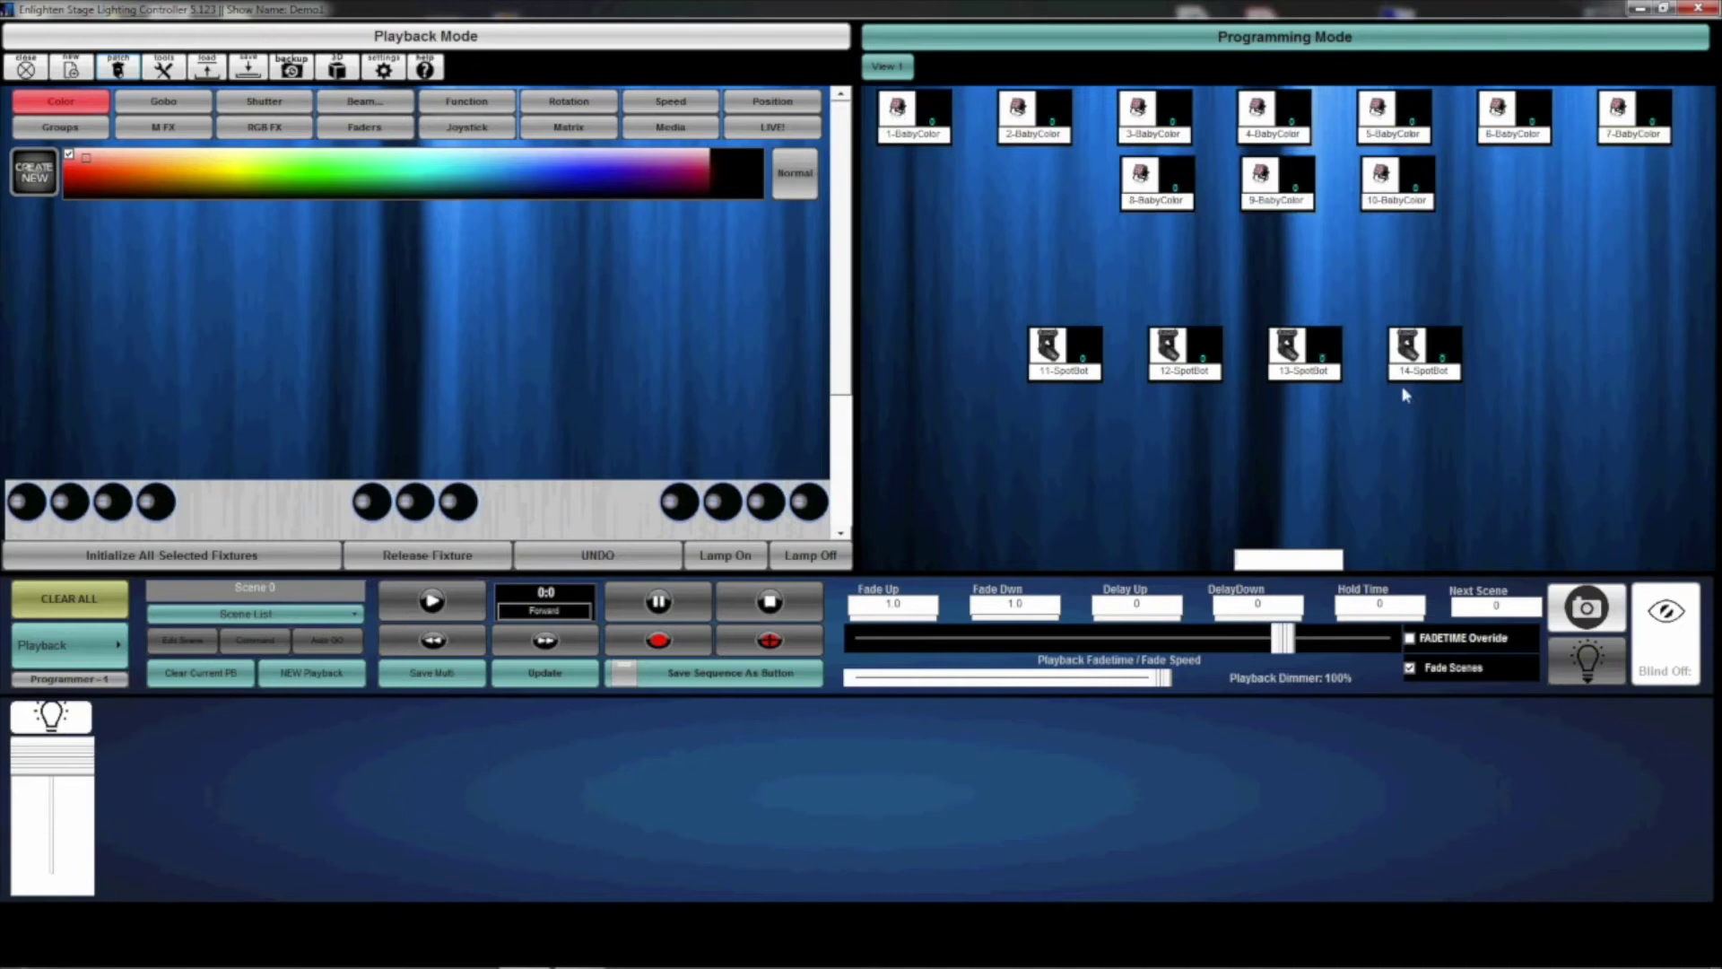
pyautogui.click(1426, 363)
pyautogui.click(1289, 377)
pyautogui.click(1214, 375)
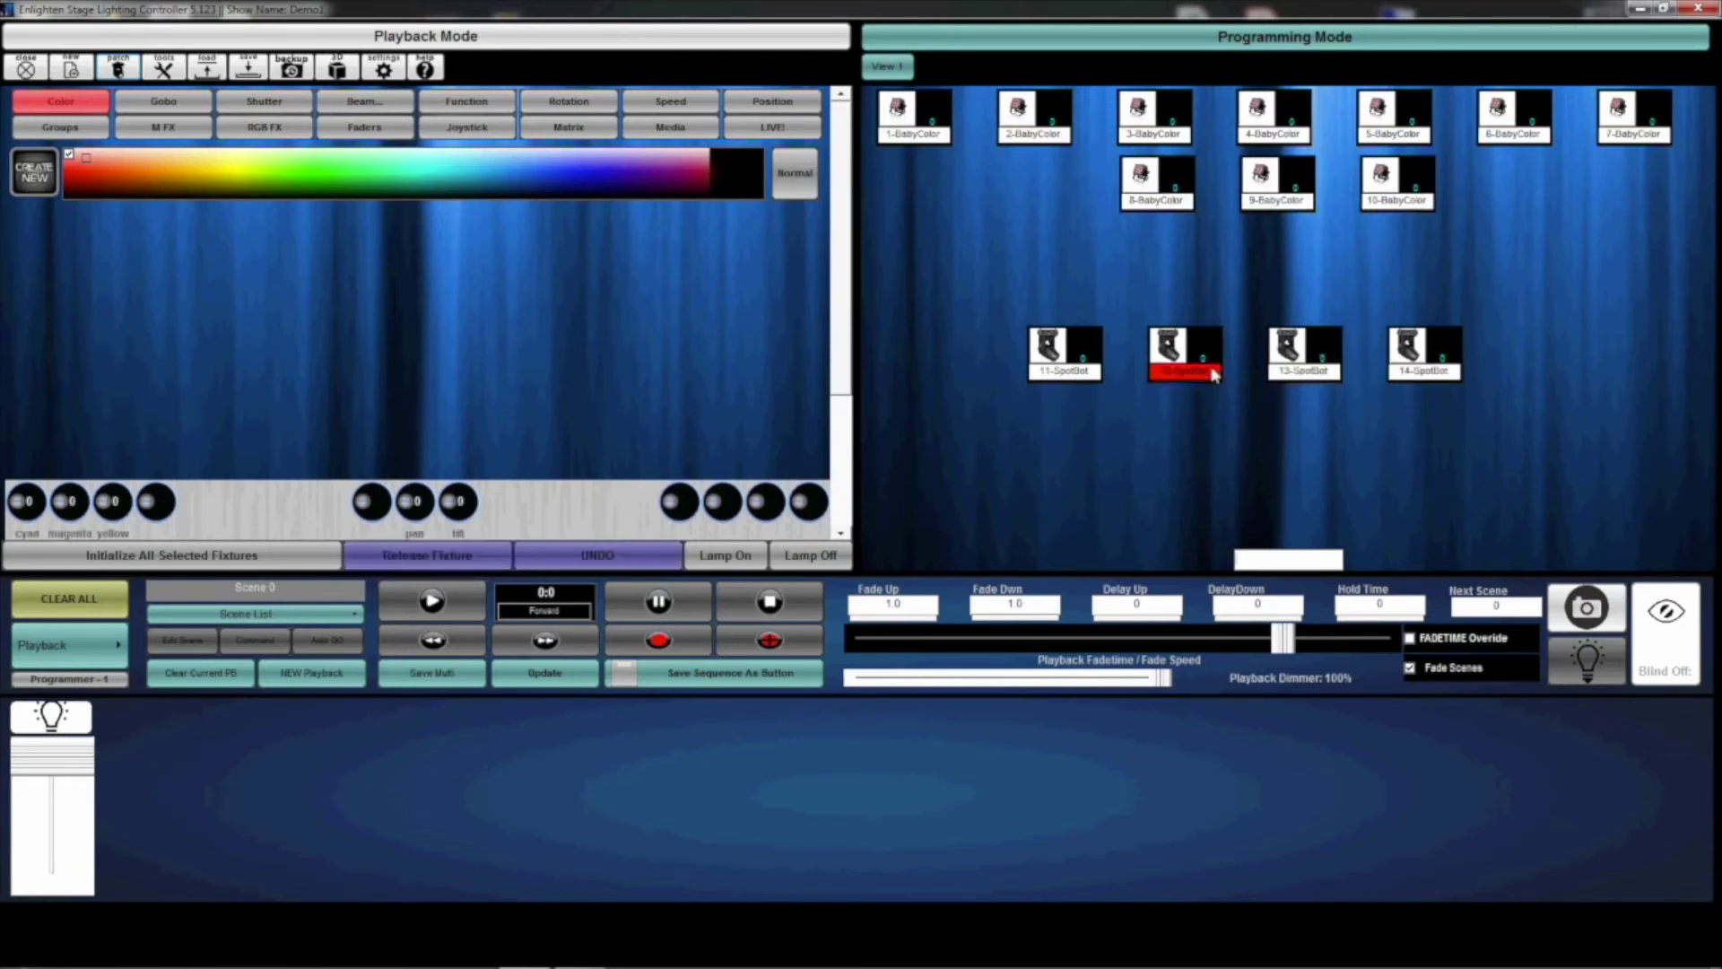
pyautogui.click(1013, 255)
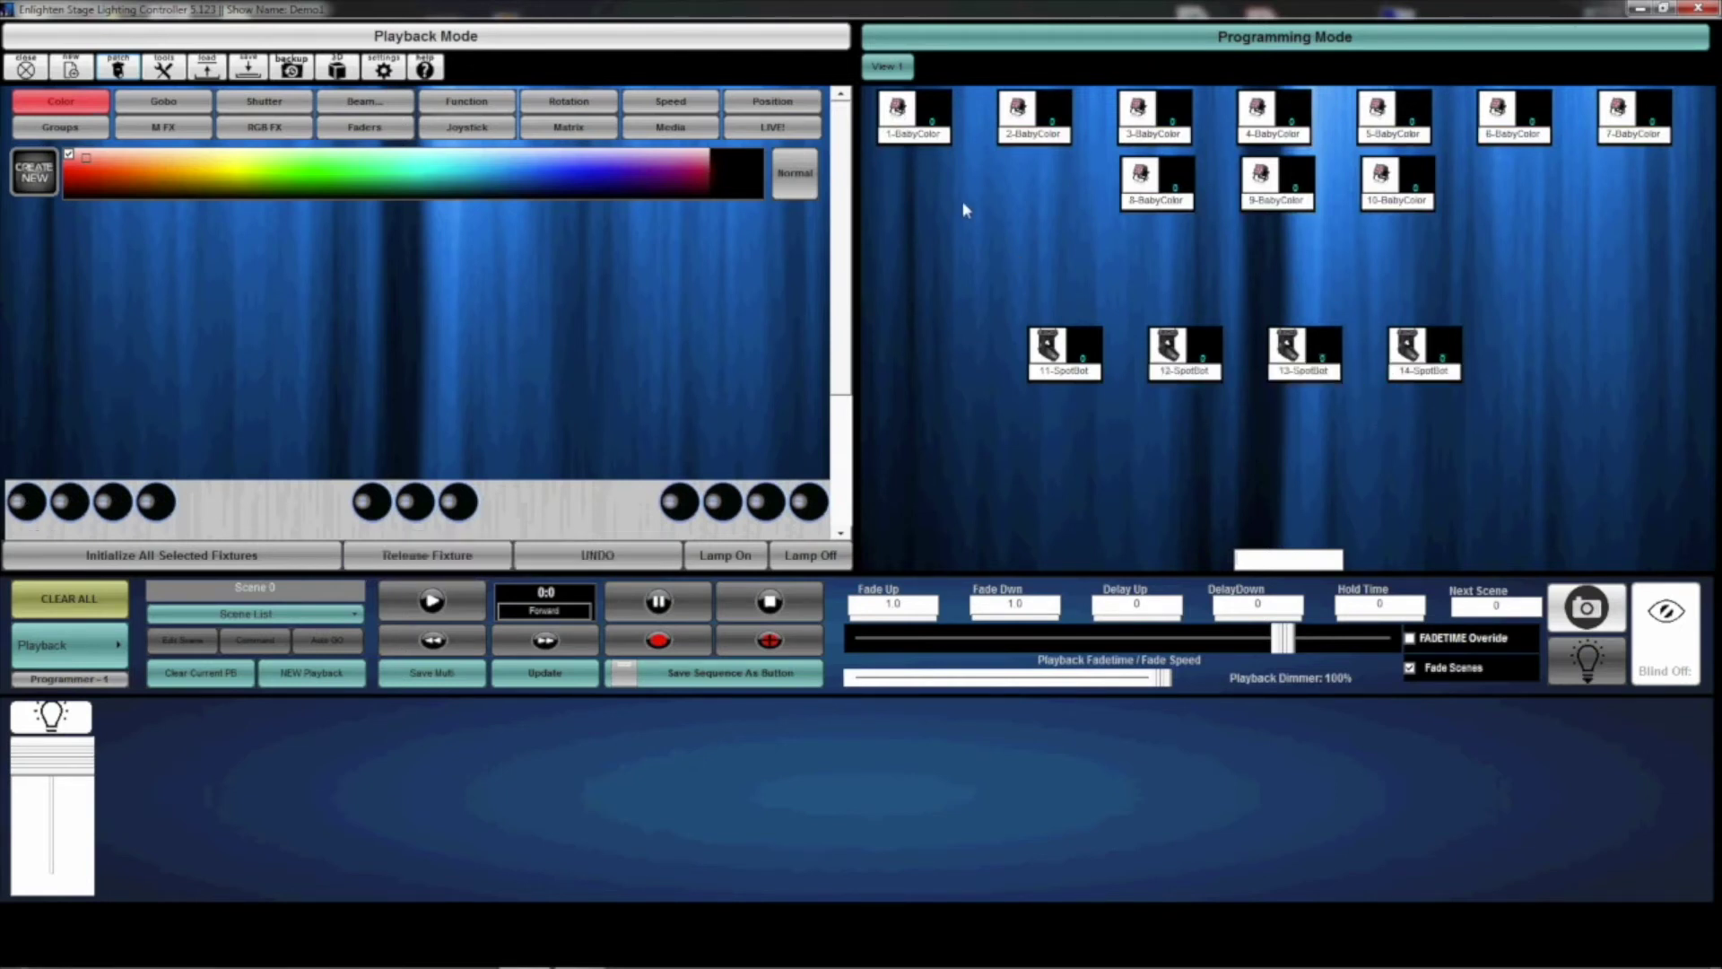
# - Check the start channel and DIP switch settings in the fixture properties of BabyColors 1 and 2
pyautogui.click(933, 141)
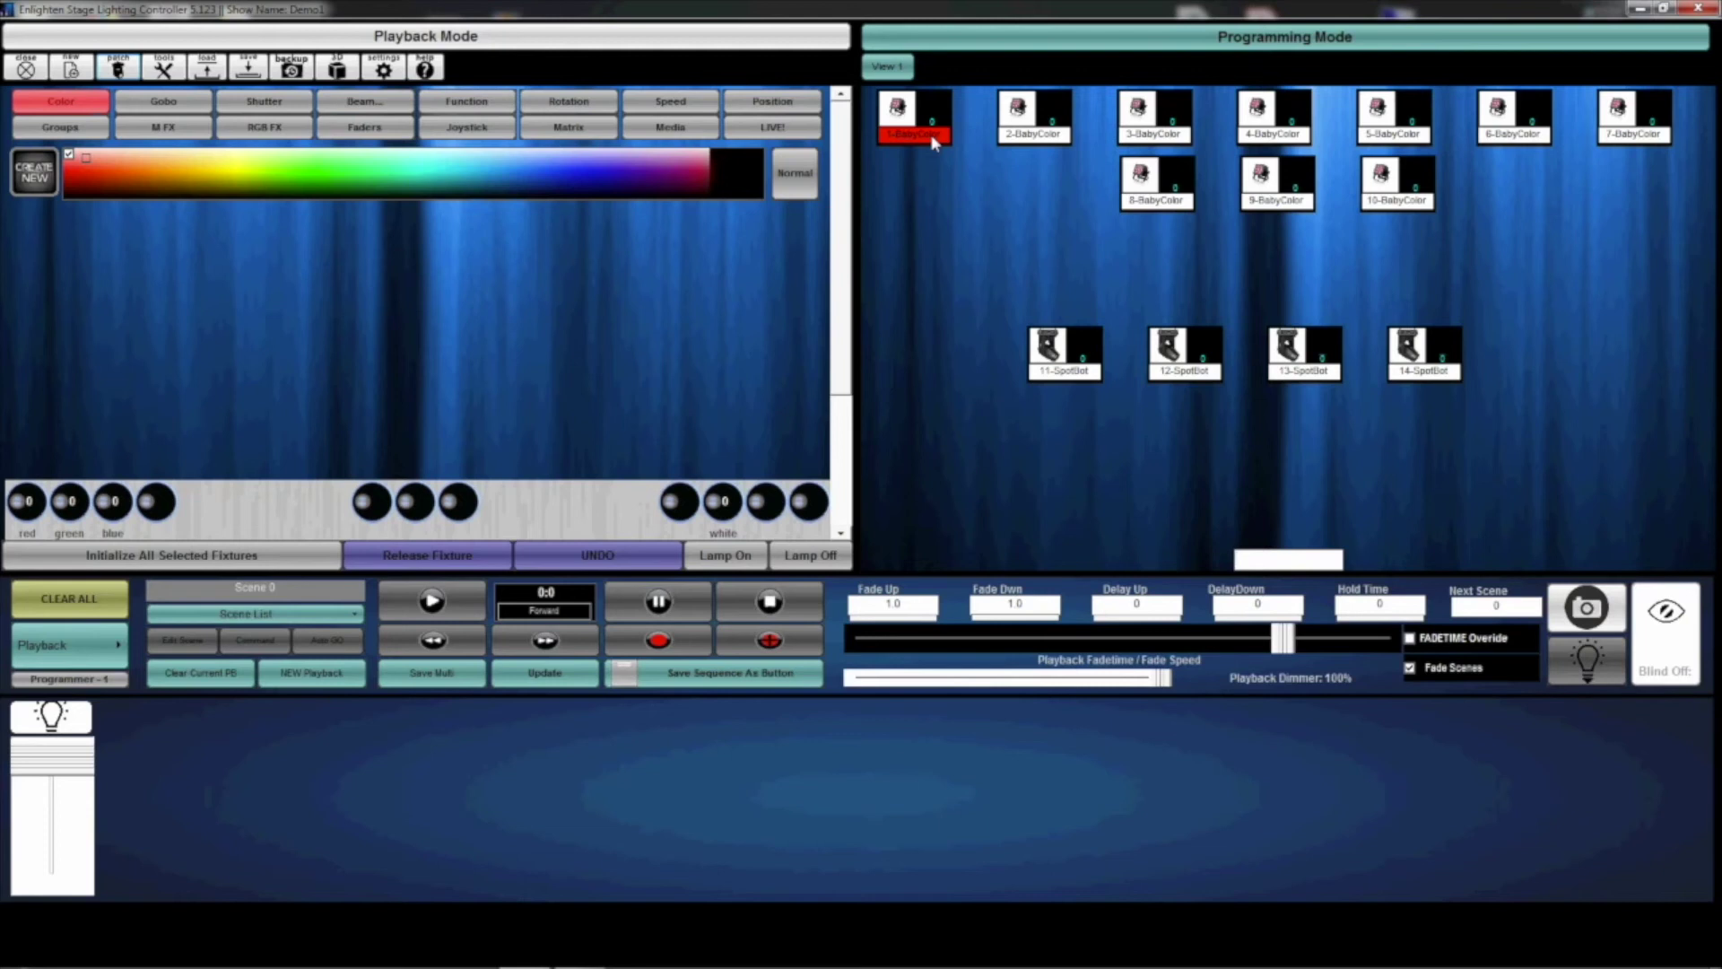
pyautogui.rightClick(933, 140)
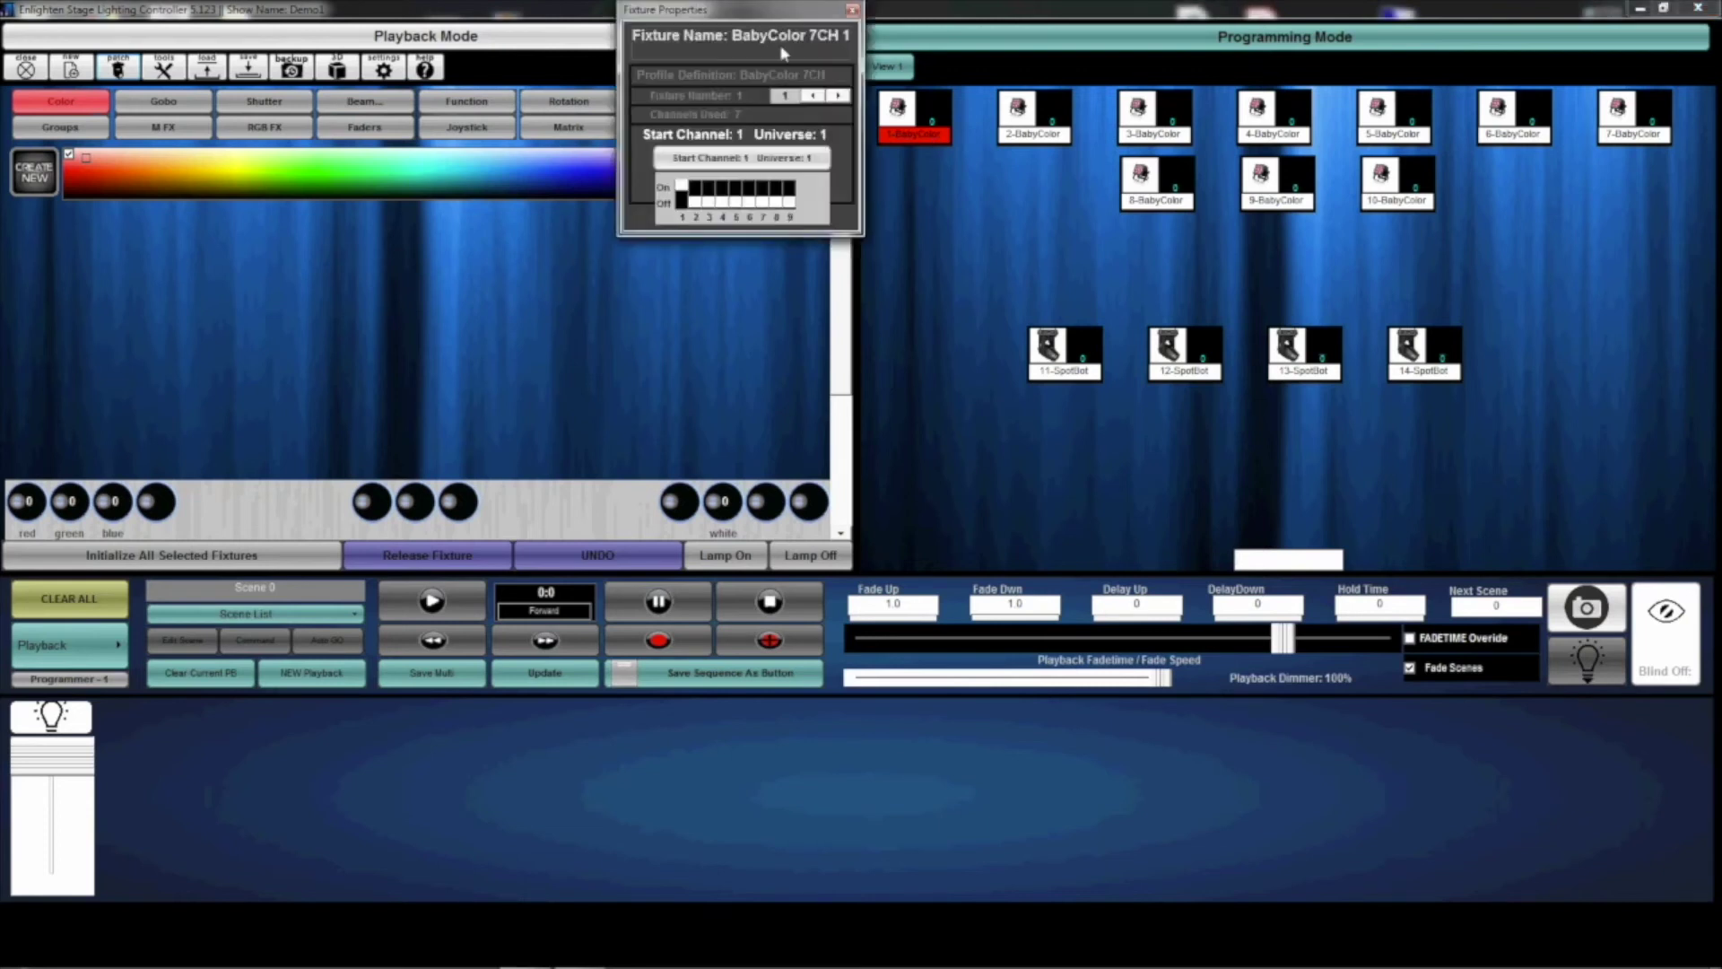
pyautogui.moveTo(775, 21); pyautogui.dragTo(891, 182)
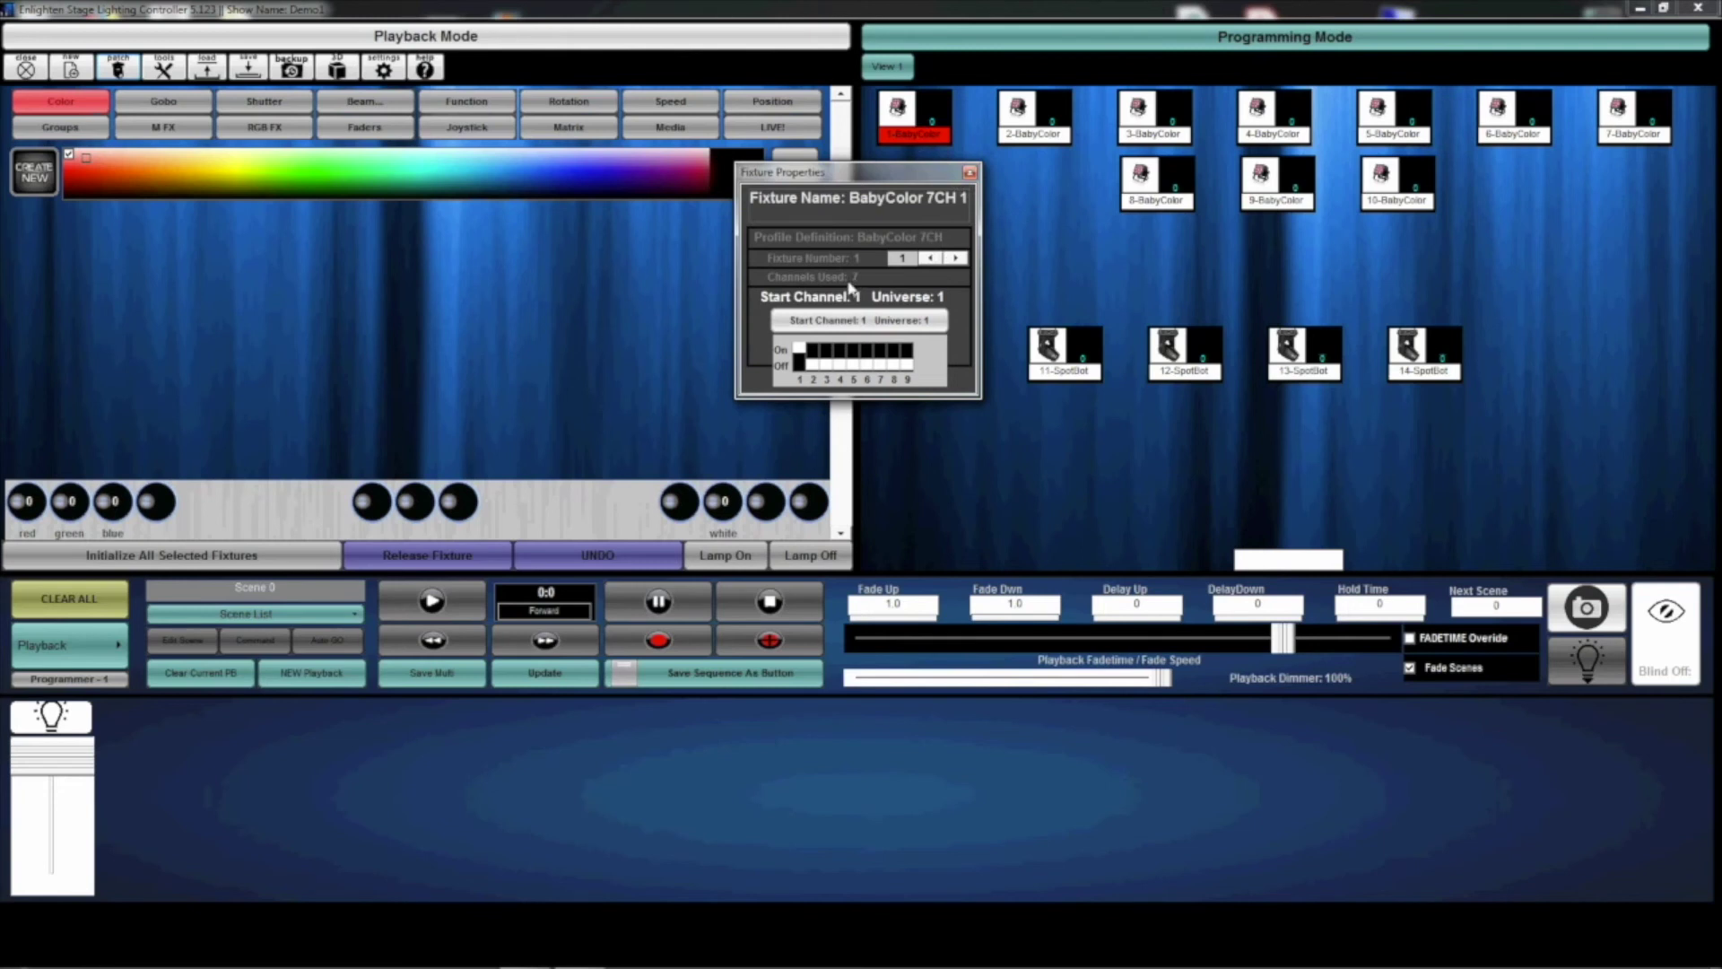
pyautogui.click(972, 173)
pyautogui.doubleClick(1036, 134)
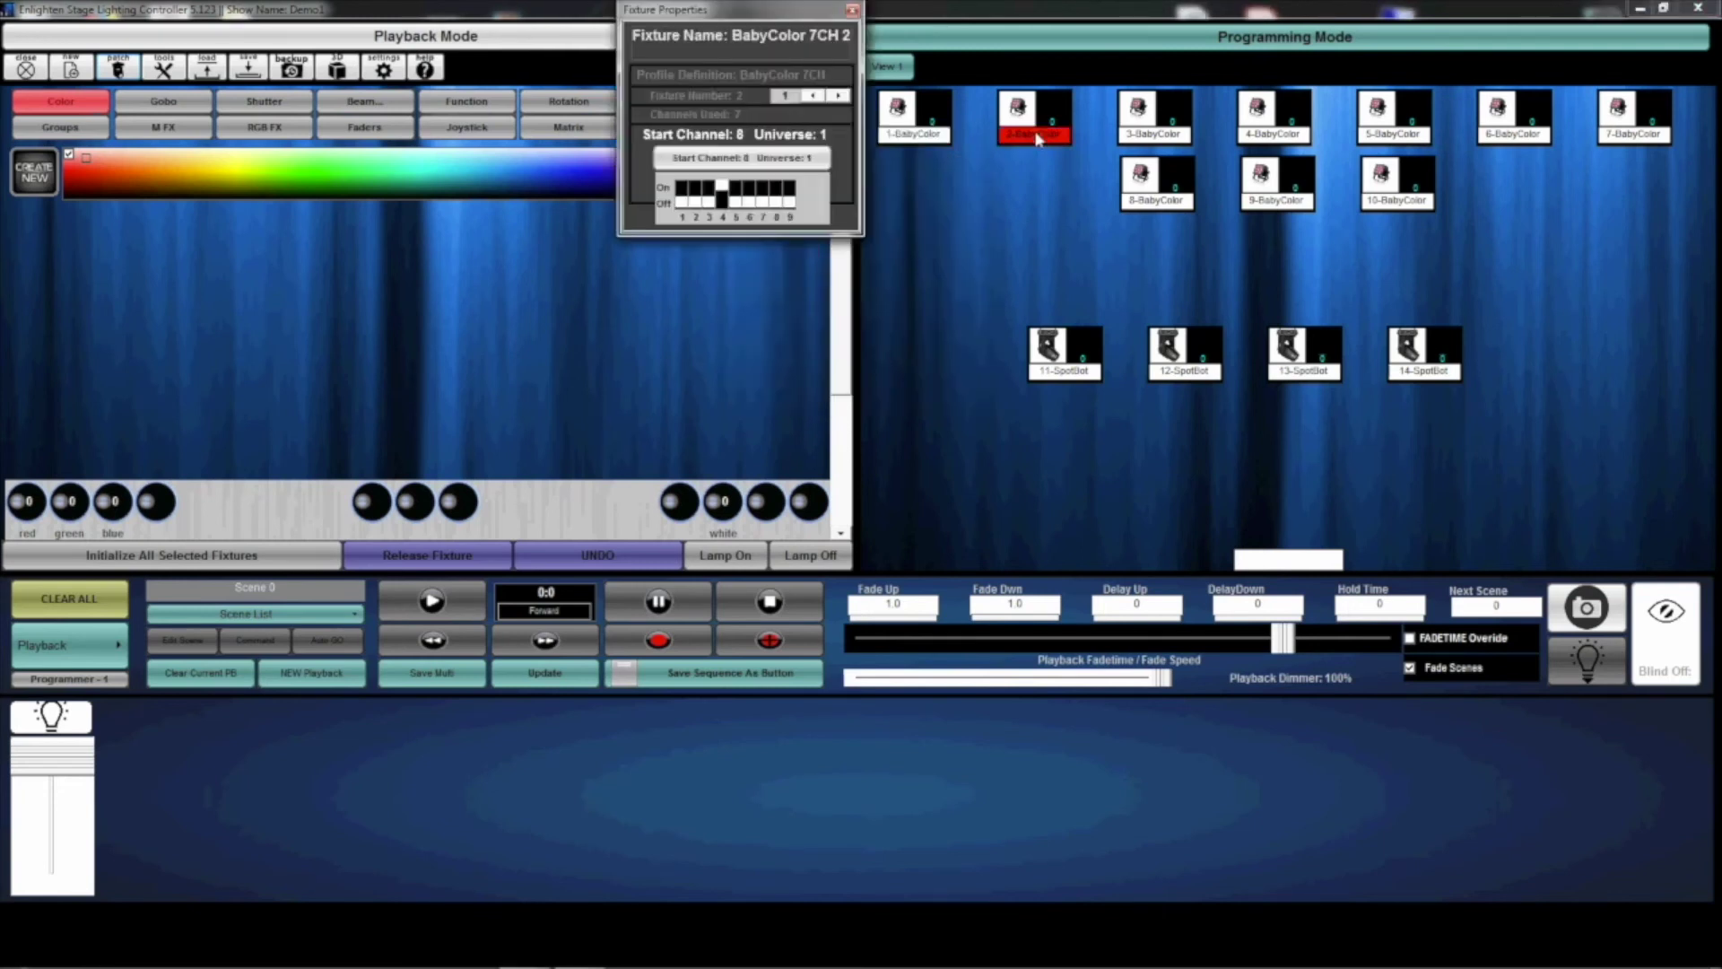
pyautogui.moveTo(772, 14); pyautogui.dragTo(1020, 177)
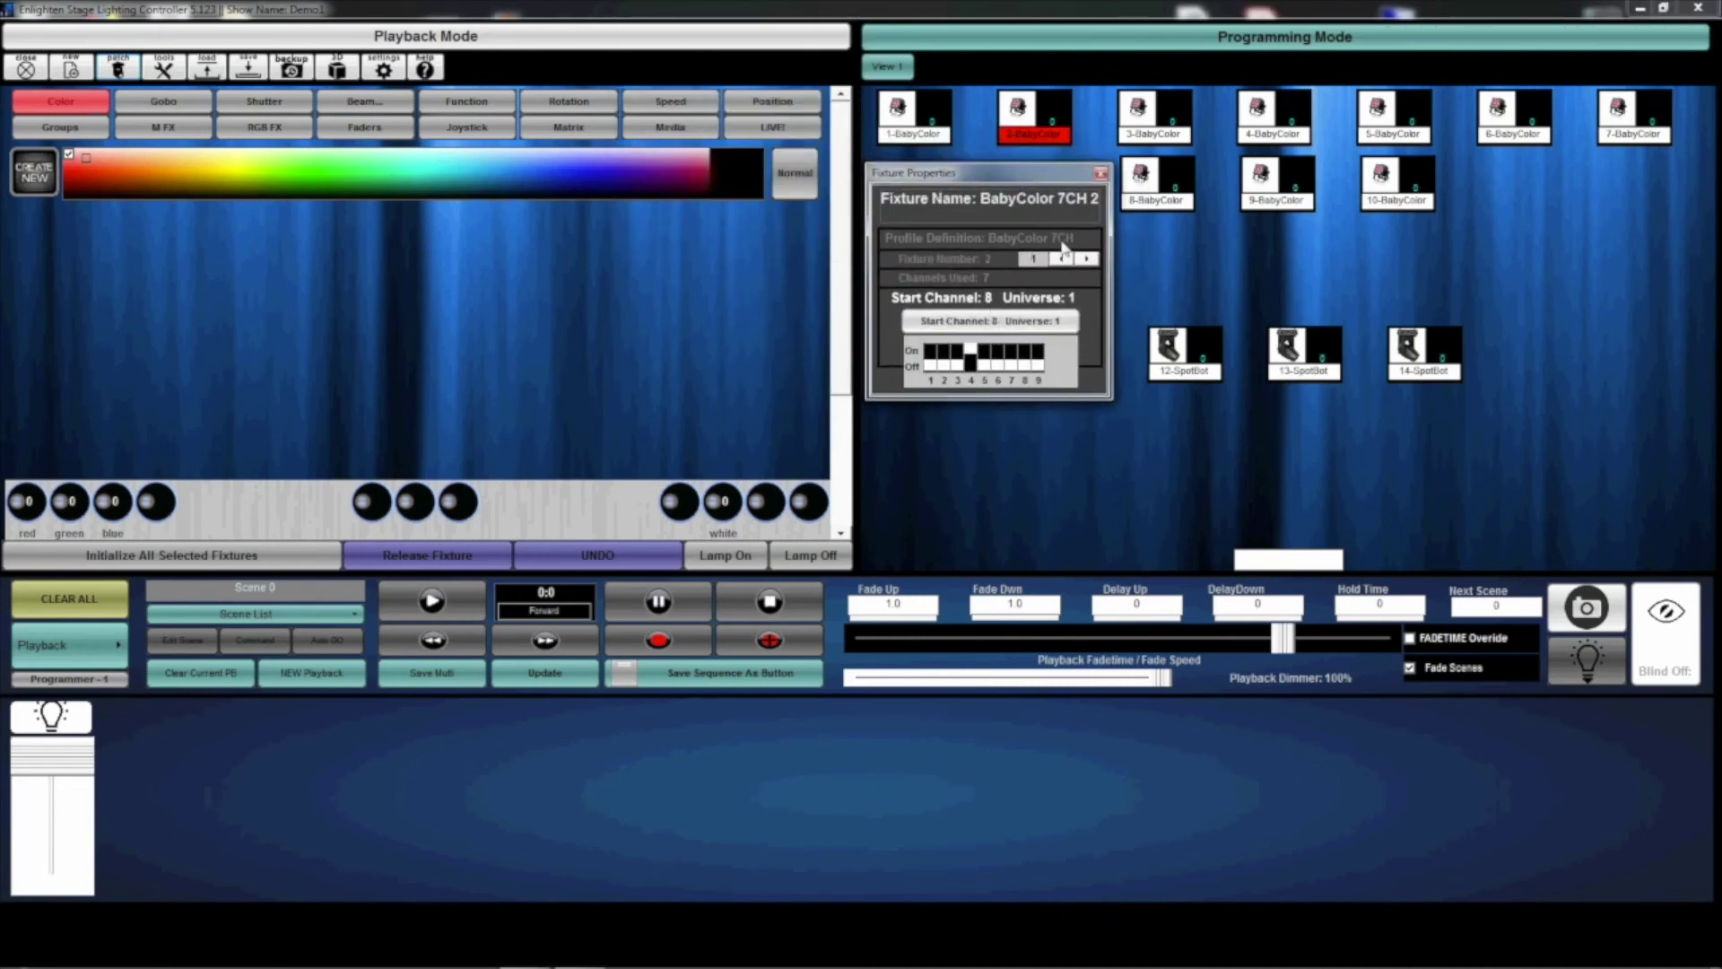
pyautogui.click(1101, 173)
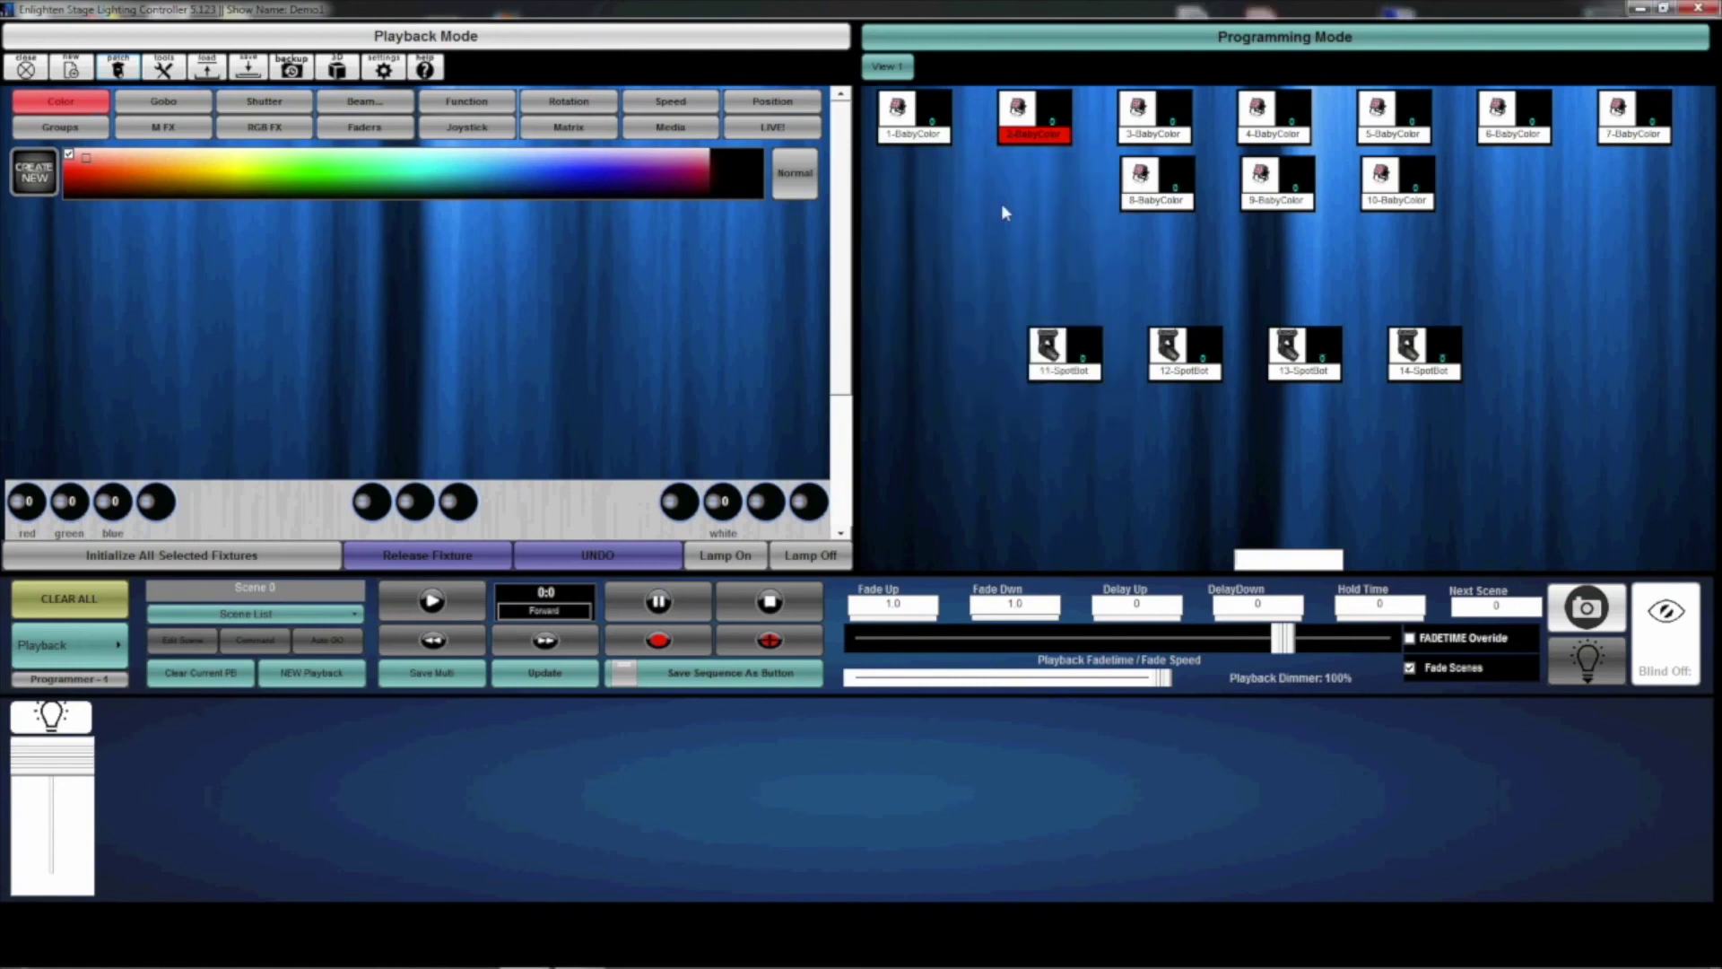